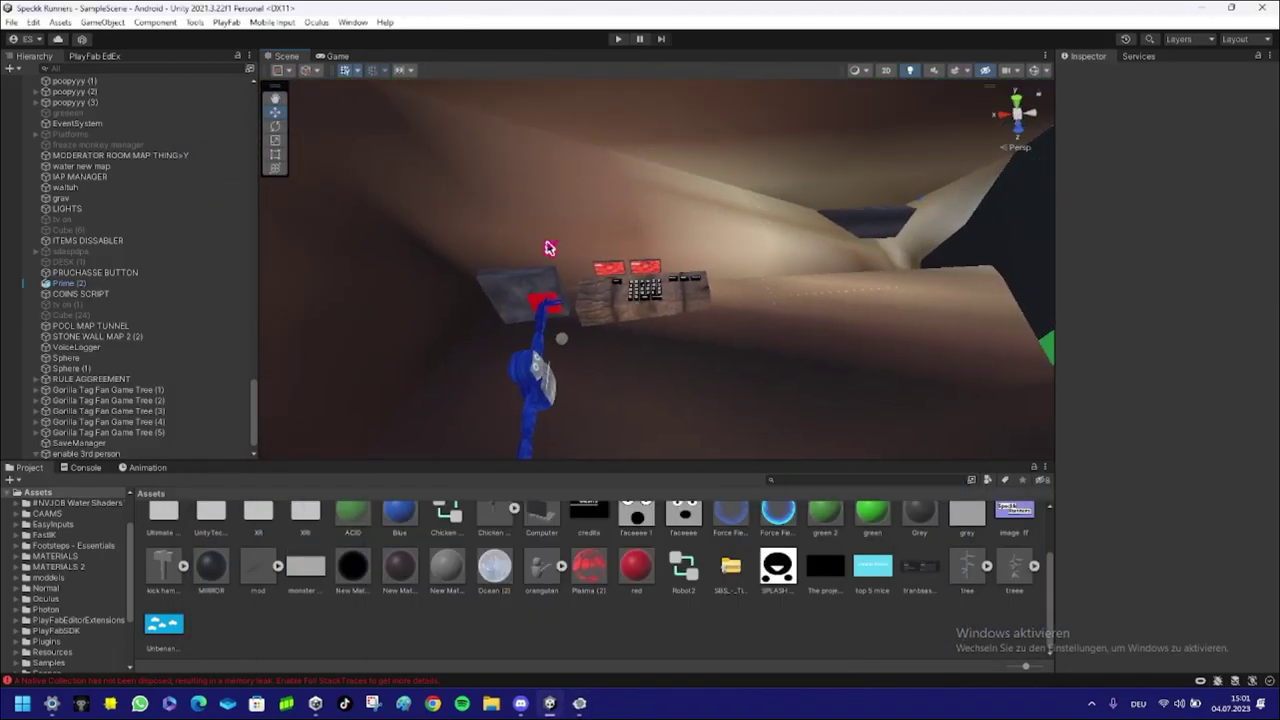
Step: Fly the Scene view to the button panel with the red pad beside the blue gorilla
right_drag(672, 337, 303, 217)
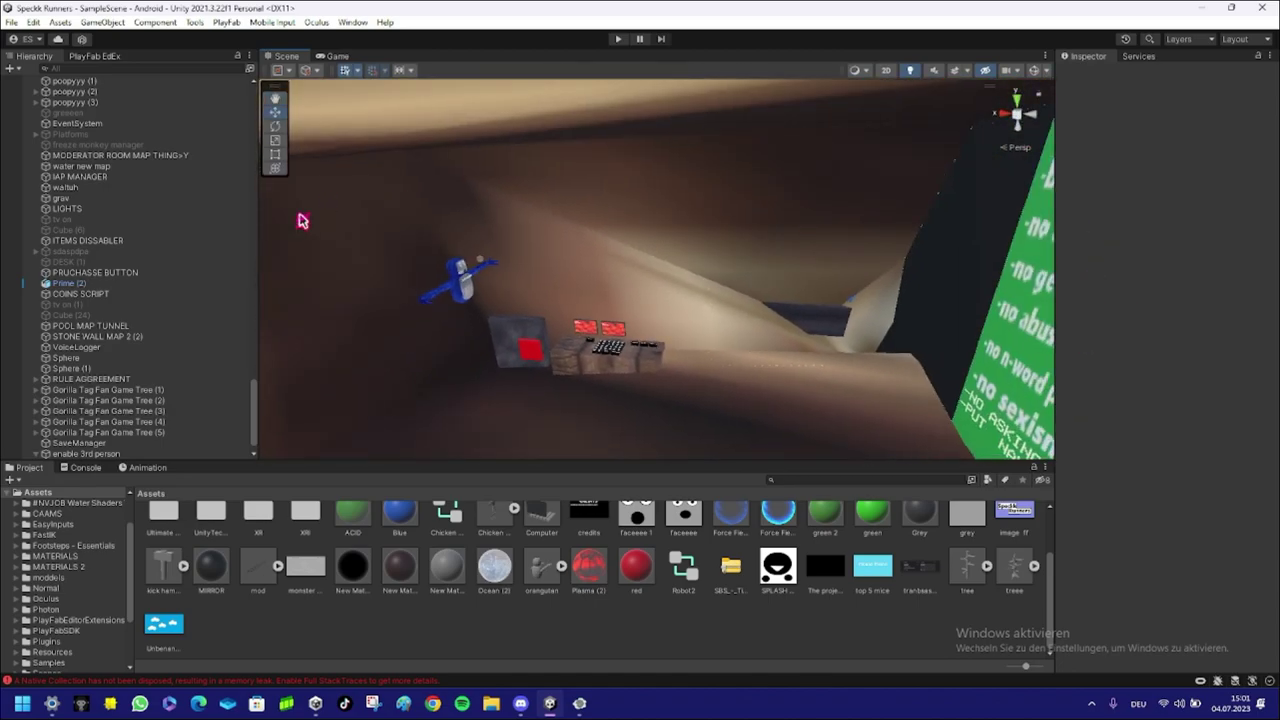
Step: Scroll the Hierarchy up to show Gorilla Rig > Gorilla Player > Main Camera
click(9, 70)
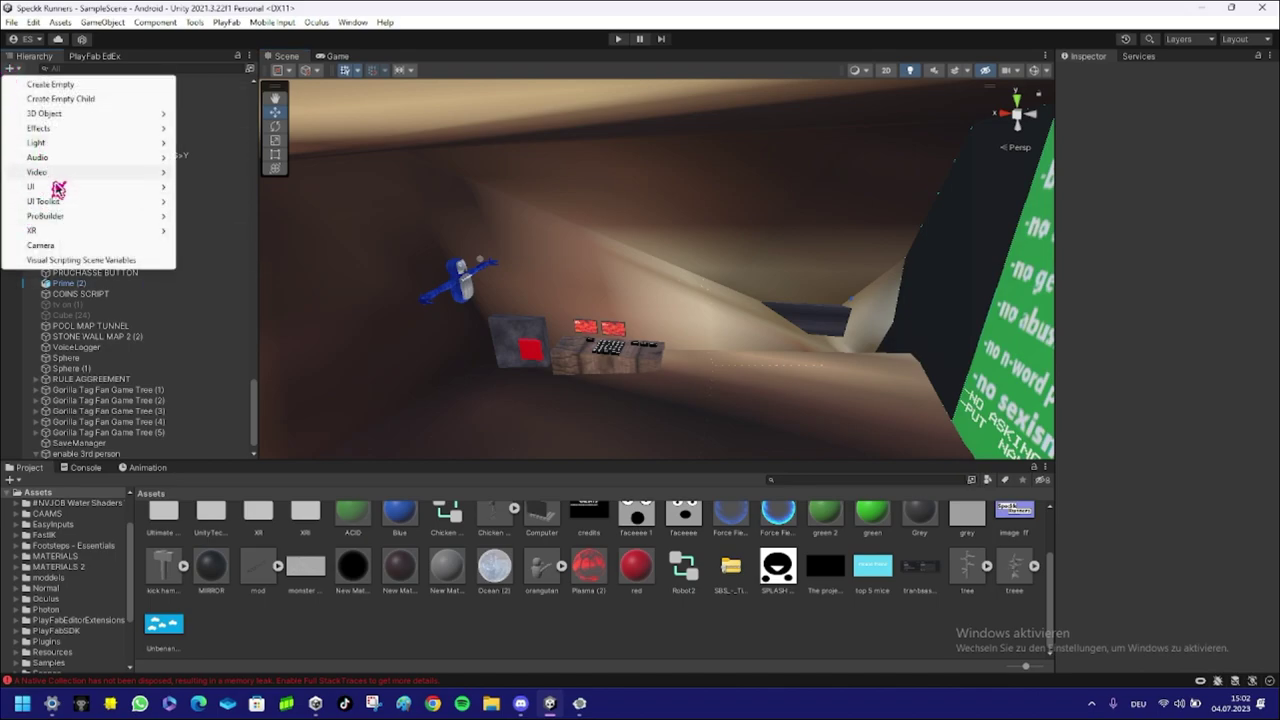
click(10, 70)
scroll(82, 230, up, 10)
scroll(114, 143, up, 10)
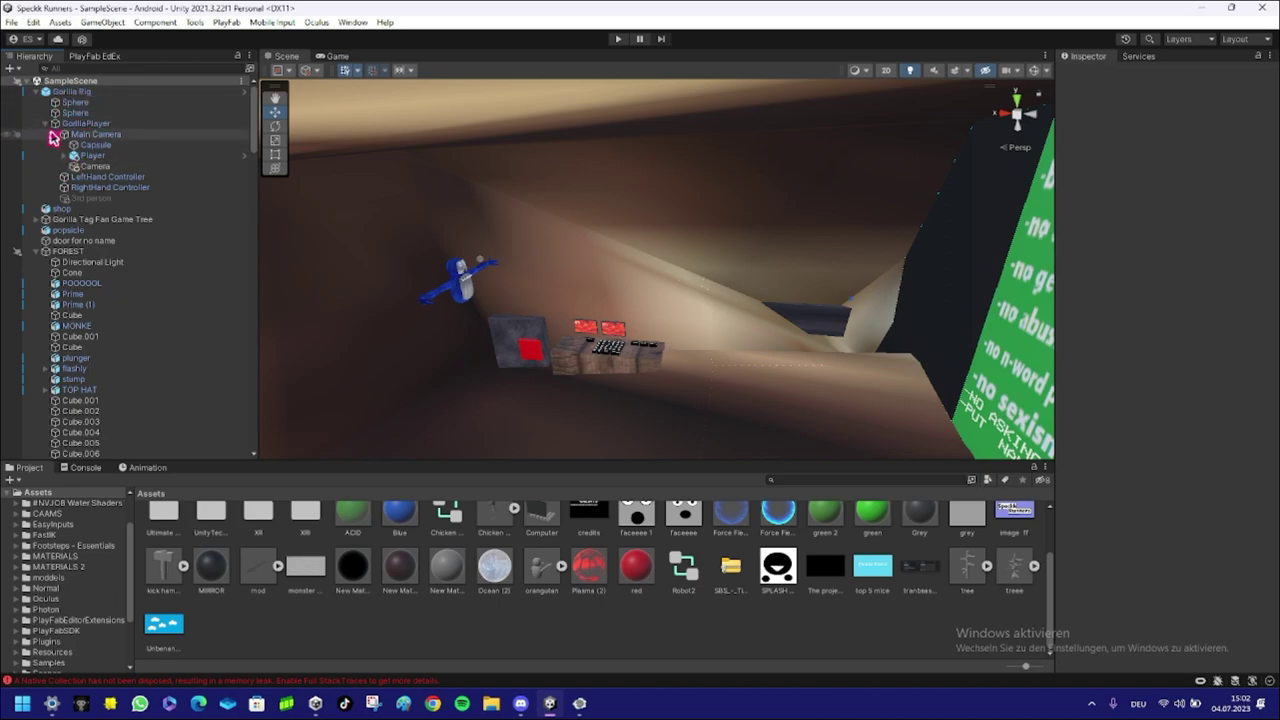
Step: Rename the Camera under Main Camera to 'Camer3rd person'
click(97, 166)
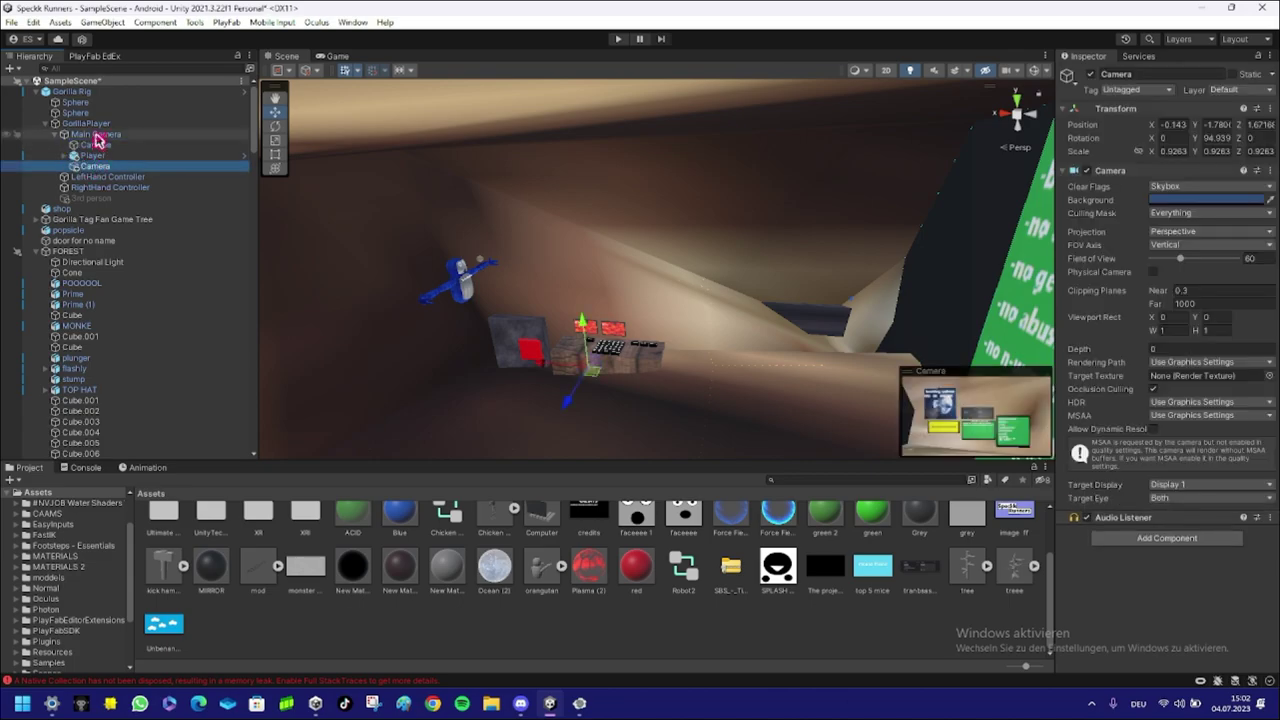
click(1130, 75)
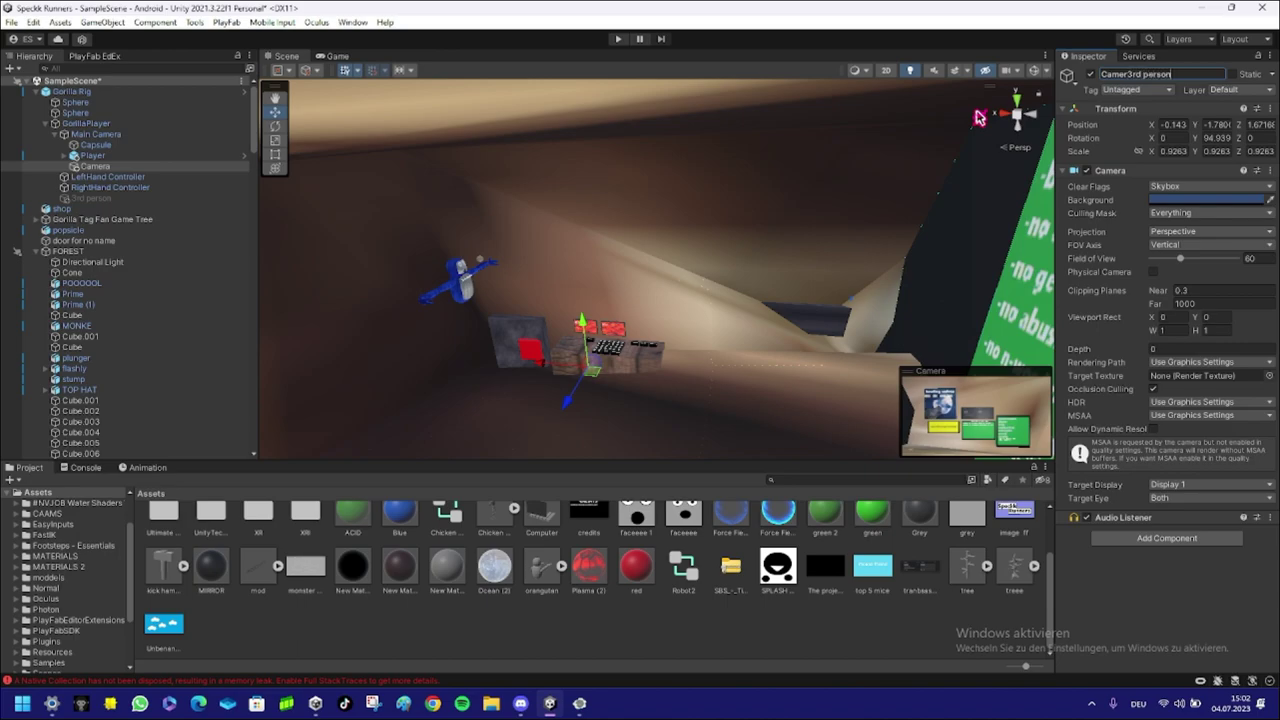
right_drag(784, 295, 943, 425)
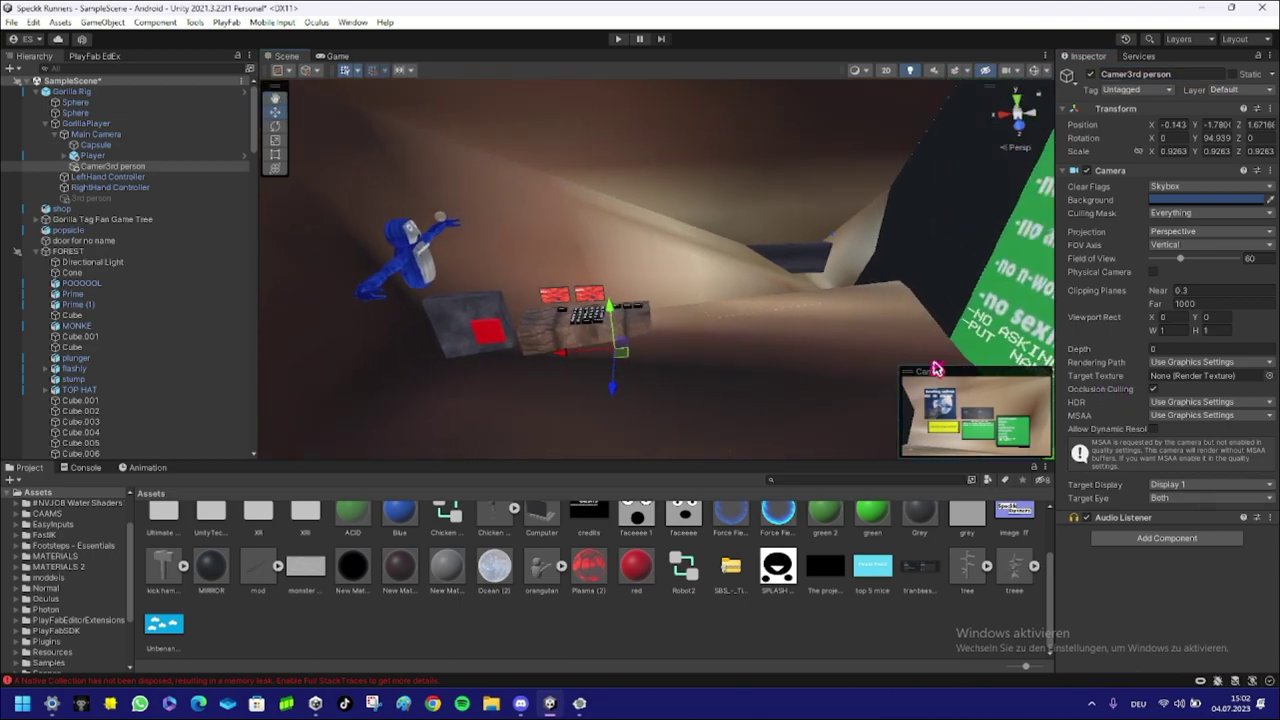
Step: Move the Camer3rd person camera out beside the blue gorilla player
drag(968, 372, 915, 182)
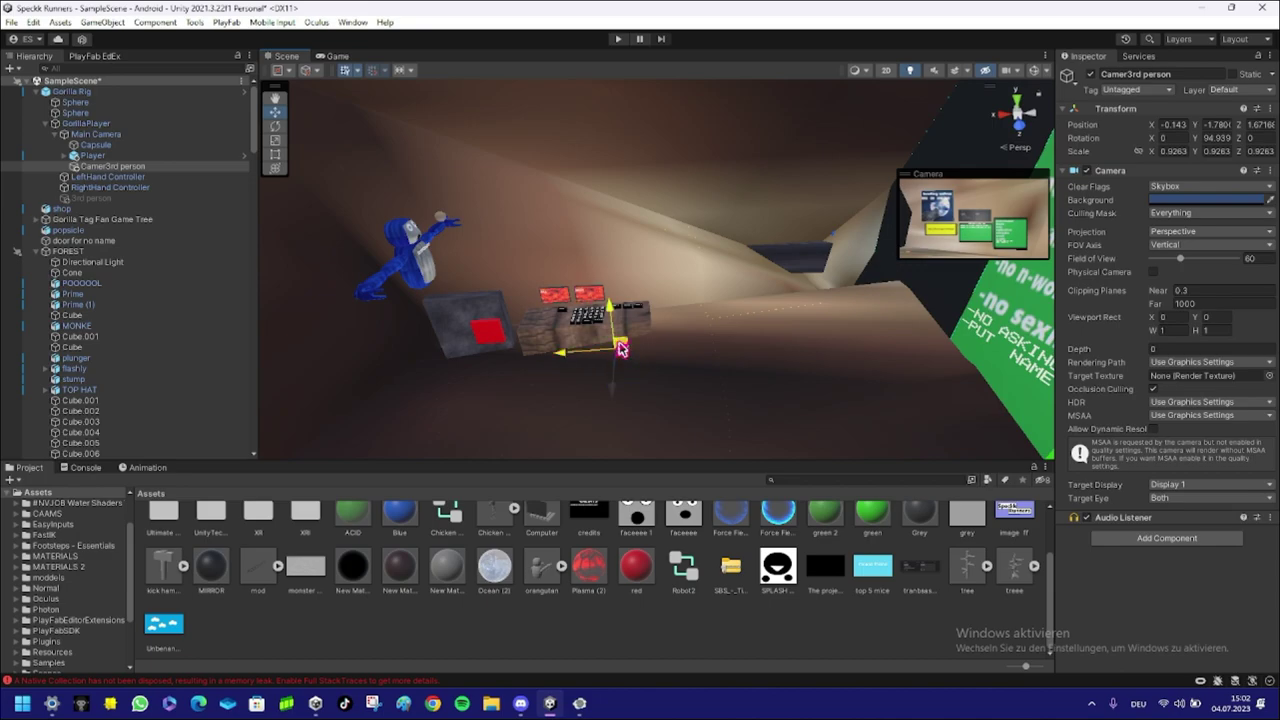
drag(620, 348, 343, 220)
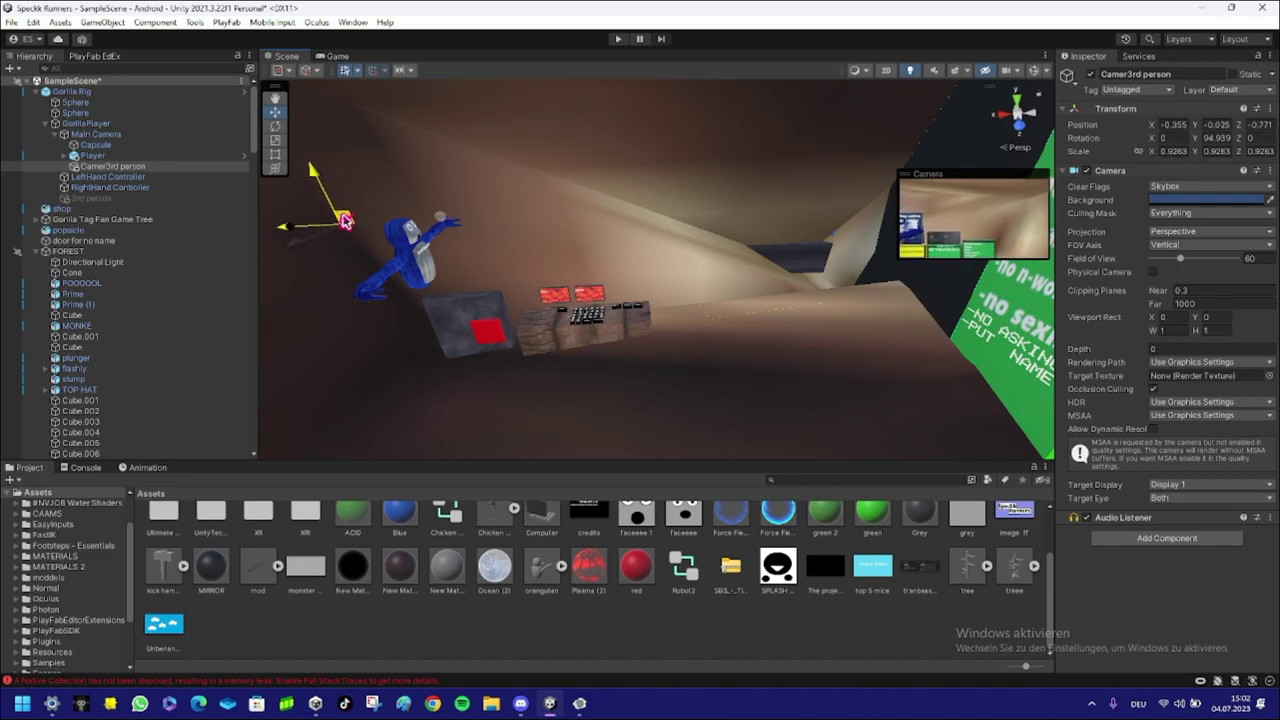
right_drag(343, 220, 527, 373)
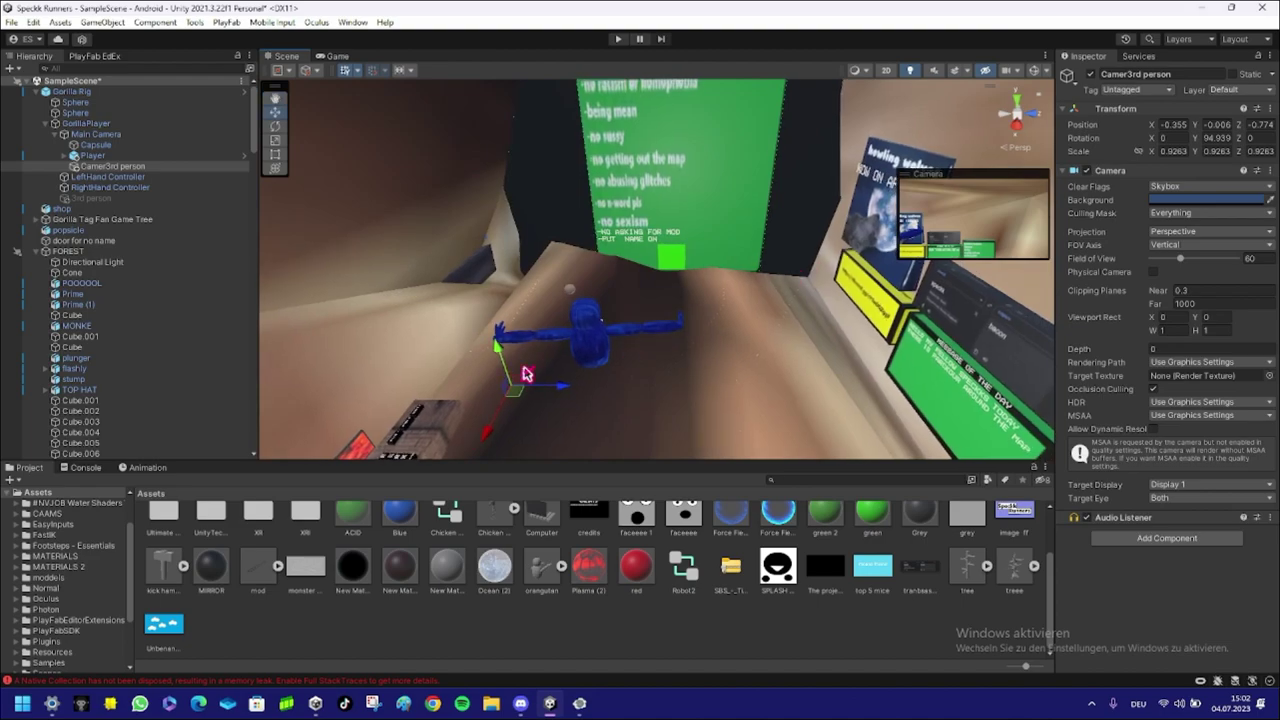
drag(515, 385, 990, 440)
click(276, 127)
Step: Place Camer3rd person behind the gorilla at Y 0.4548, Z -1.018, tilted X 7.702
click(277, 112)
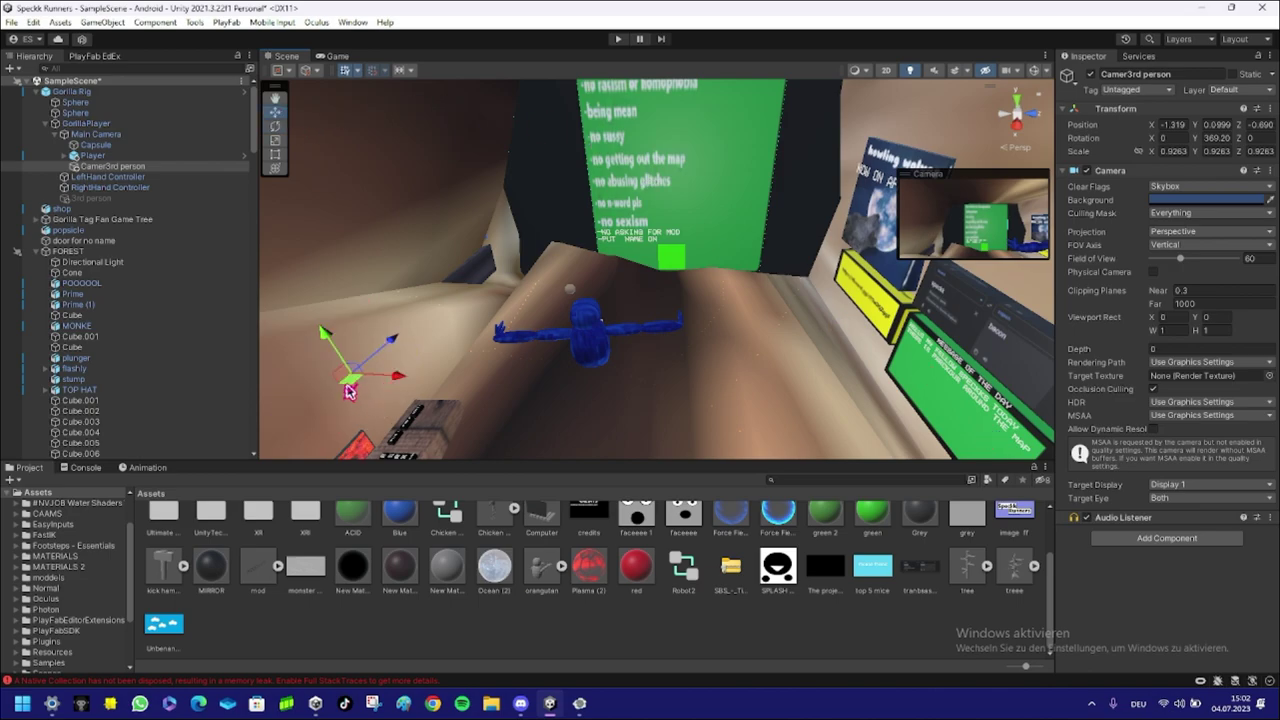
drag(349, 392, 684, 349)
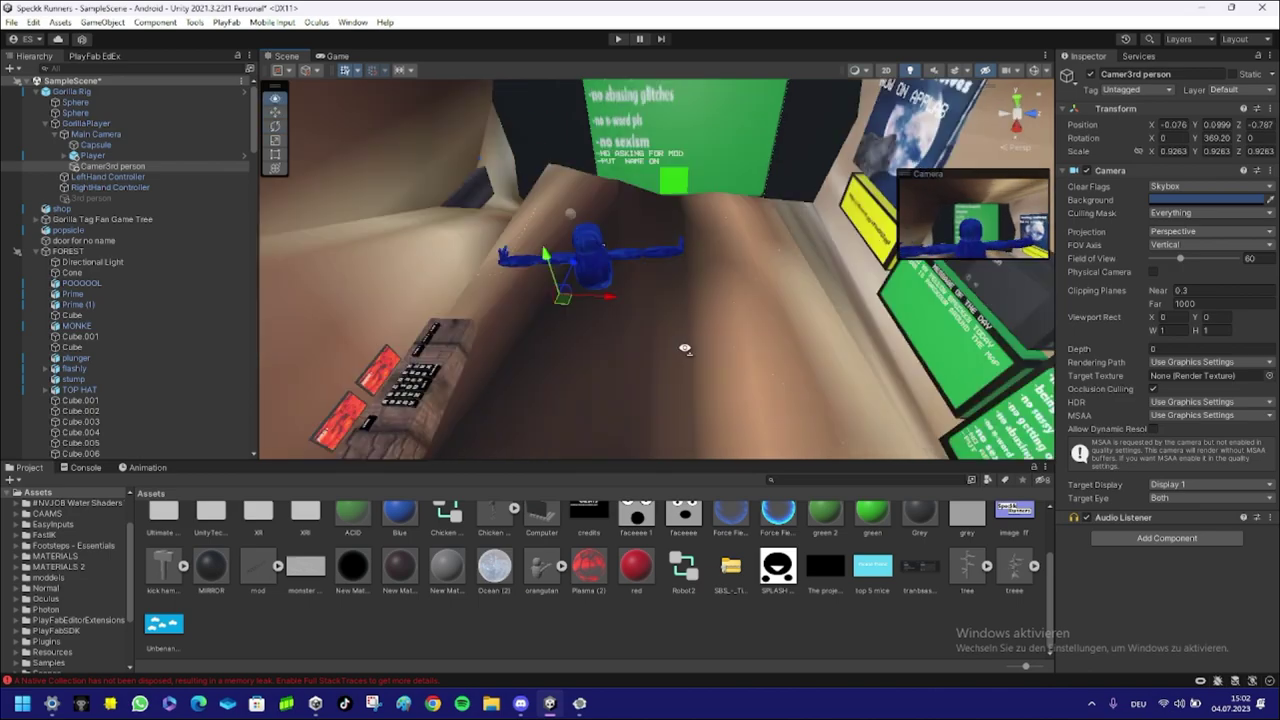
scroll(684, 349, up, 5)
click(275, 126)
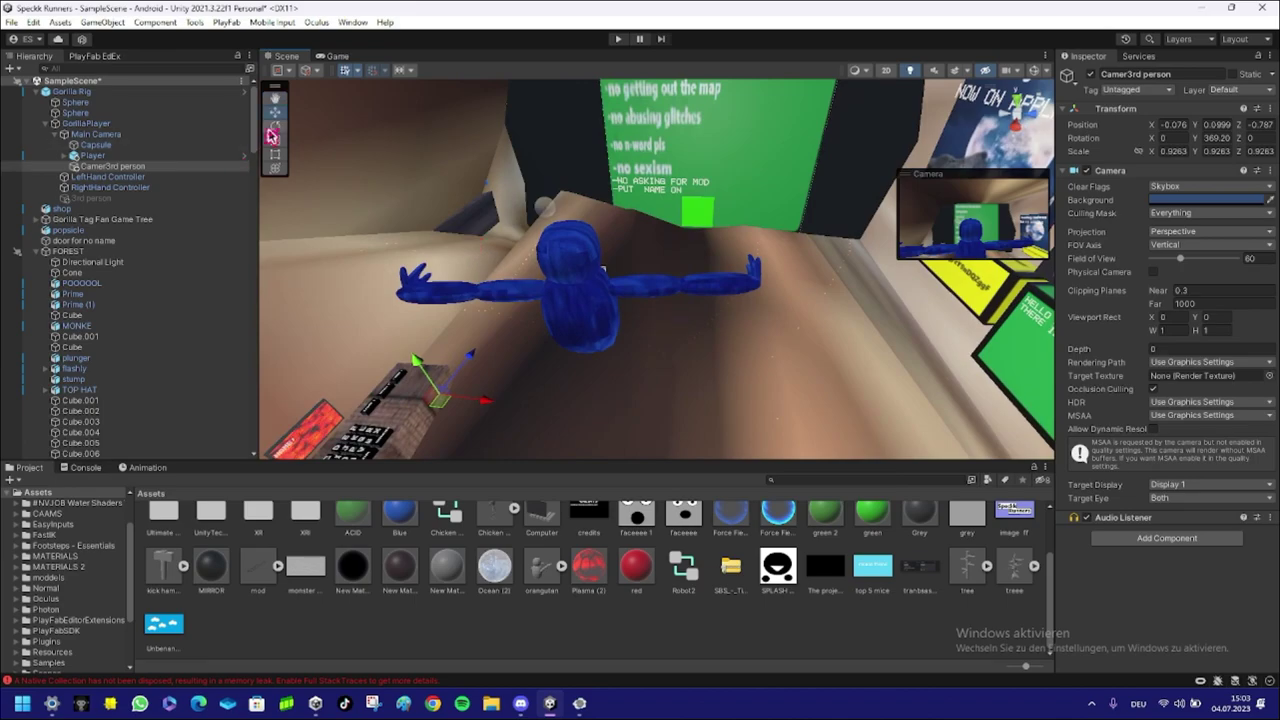
drag(423, 423, 457, 449)
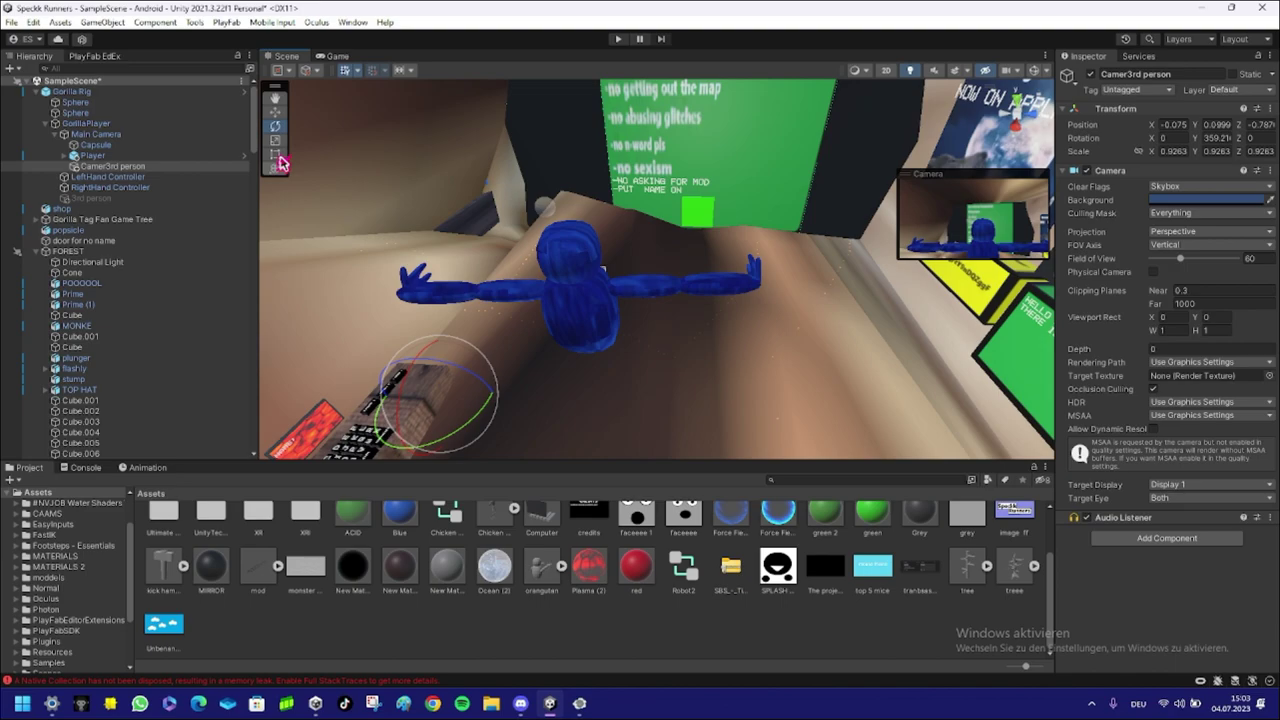
click(275, 111)
drag(430, 378, 476, 449)
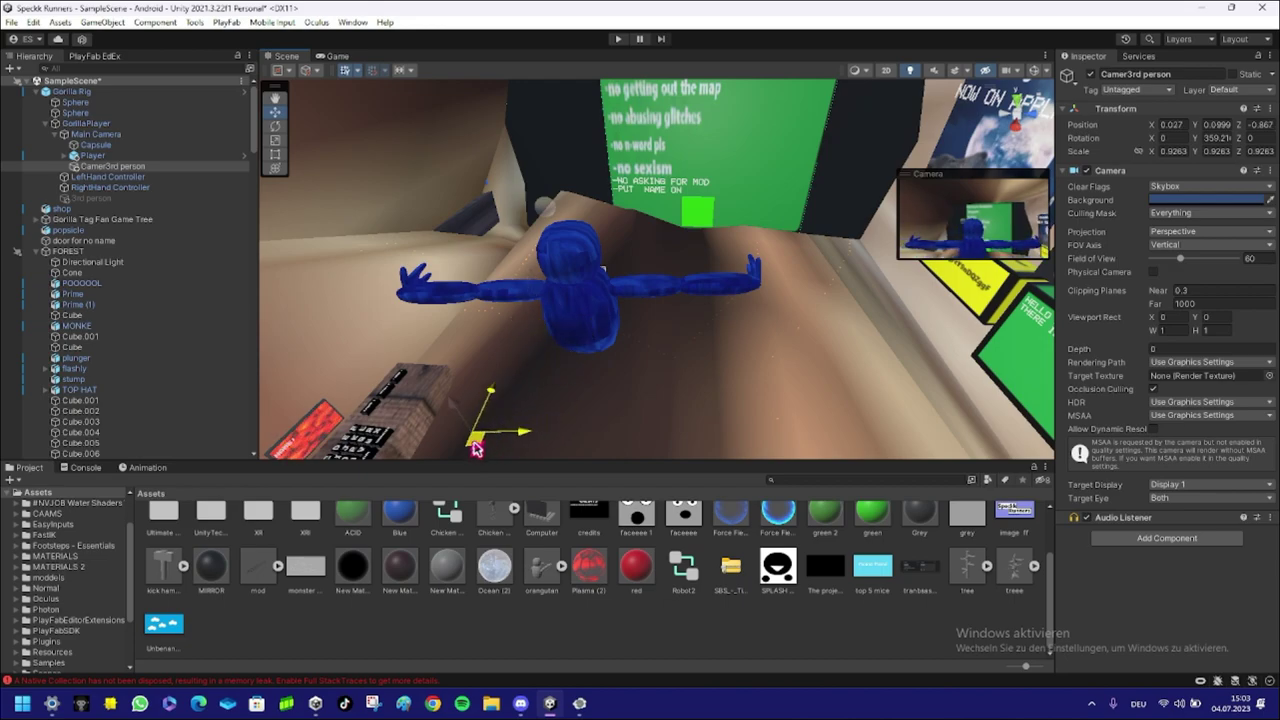
right_drag(476, 449, 442, 276)
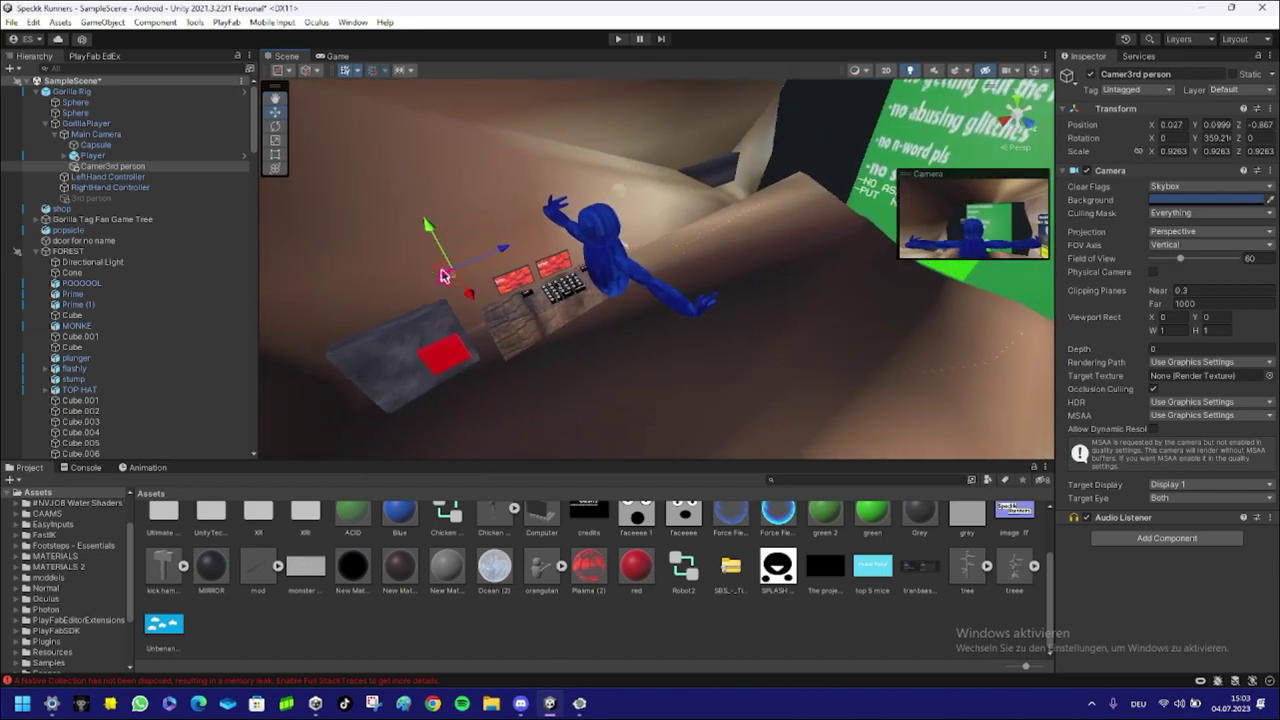
drag(437, 272, 386, 170)
click(275, 126)
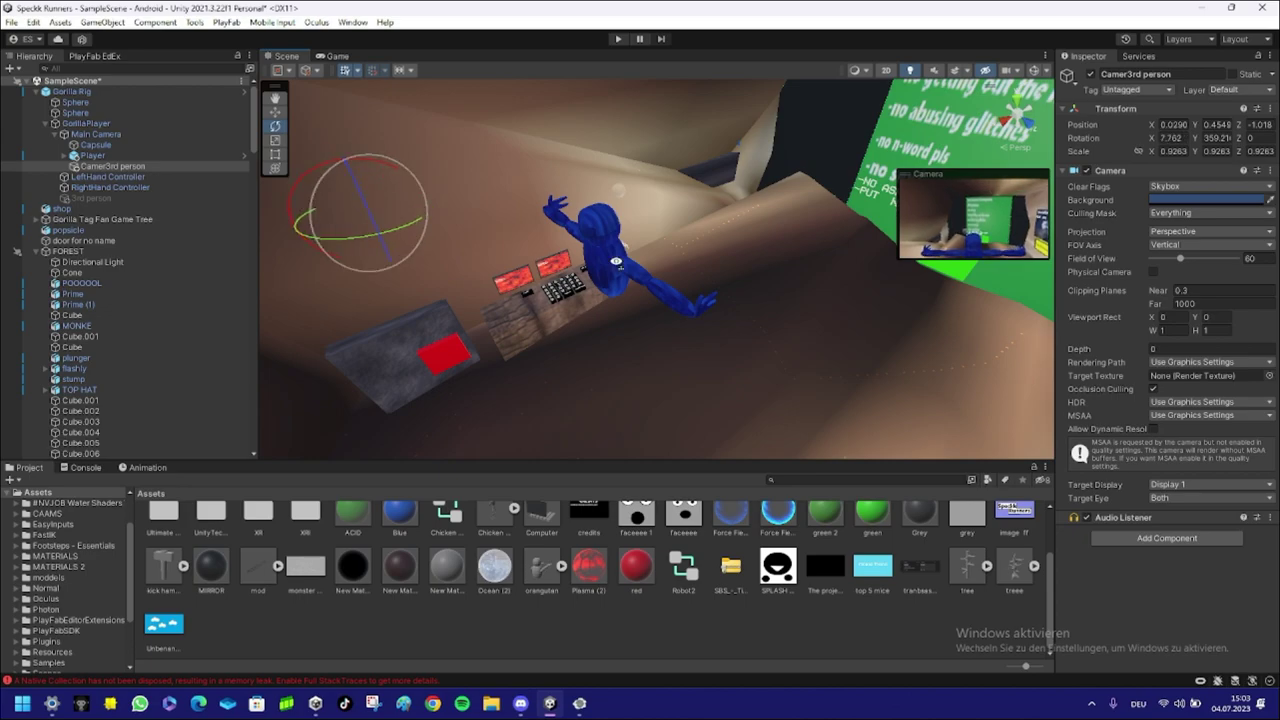
Step: Turn the view to the 3RD PERSON sign and select its green and red pad cubes
right_drag(386, 170, 706, 272)
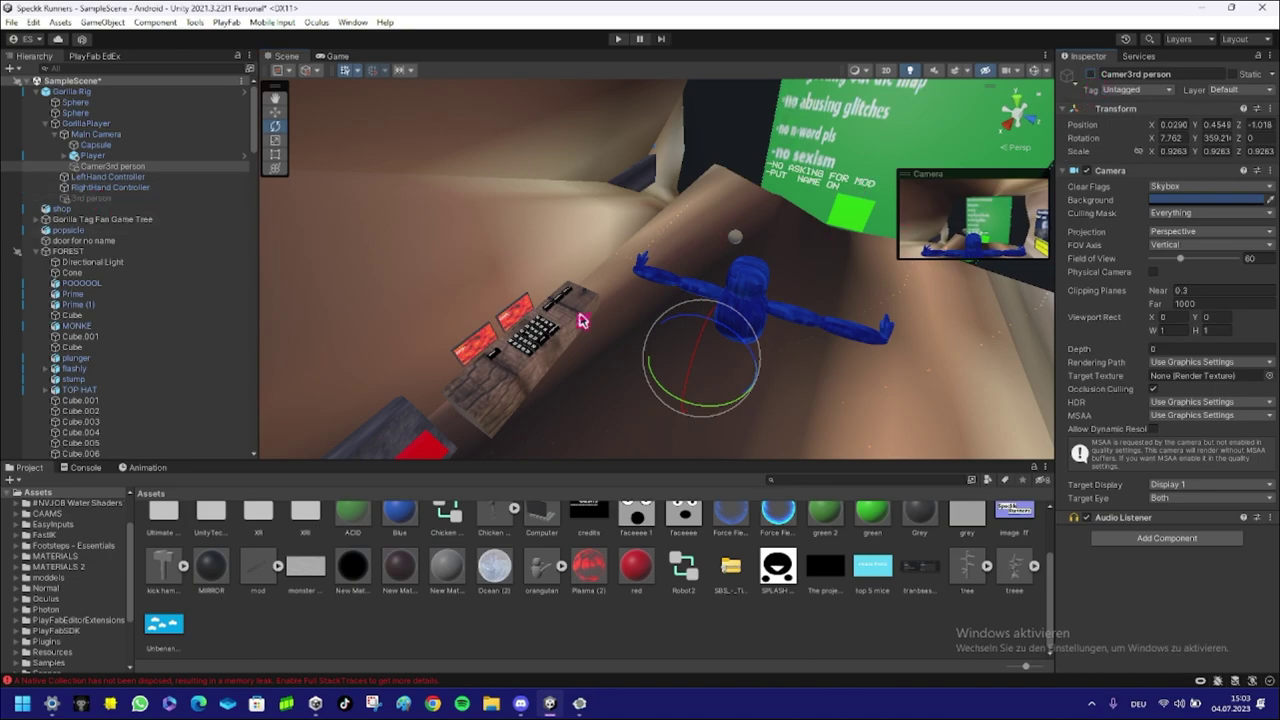
right_drag(581, 320, 818, 364)
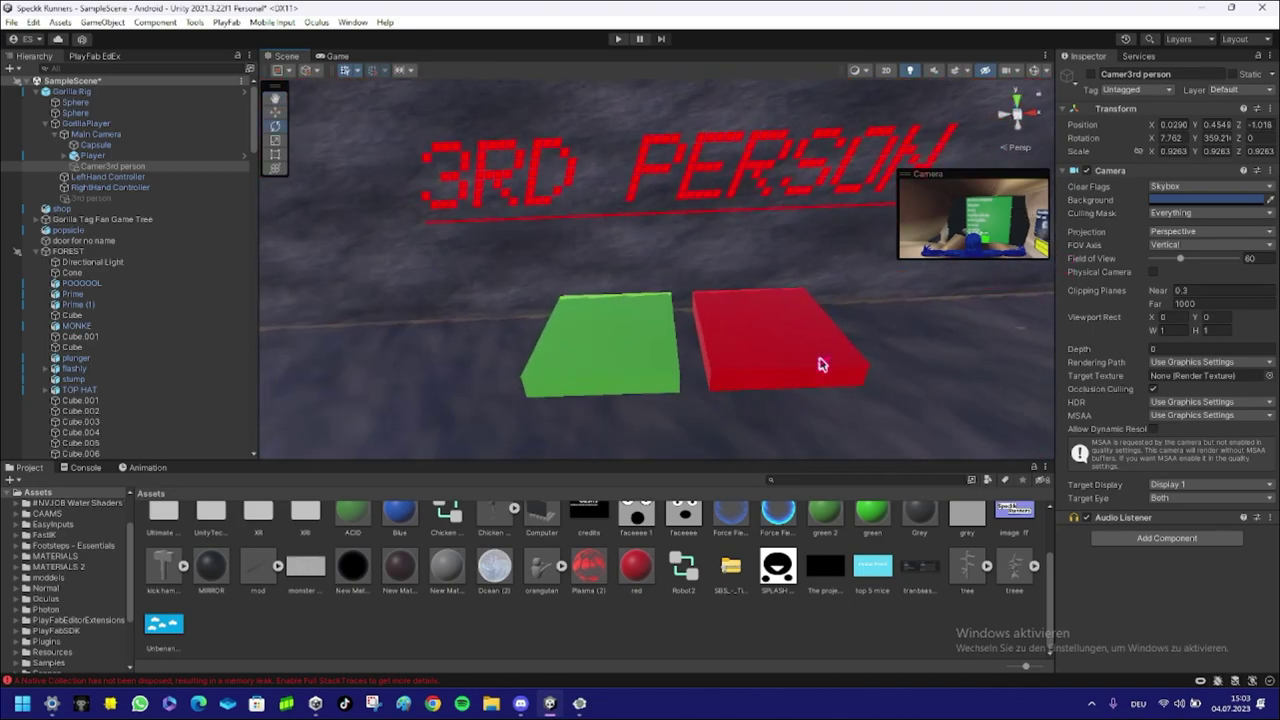
click(640, 358)
ctrl+click(800, 351)
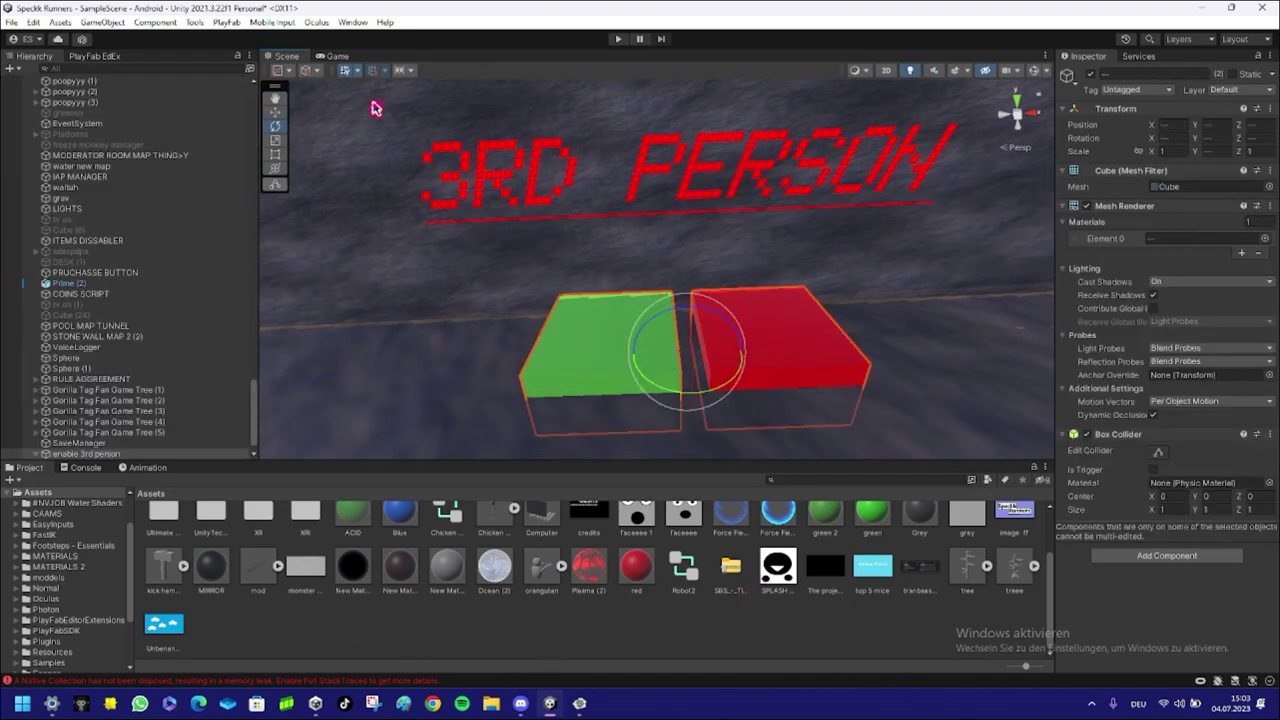
right_drag(372, 108, 577, 323)
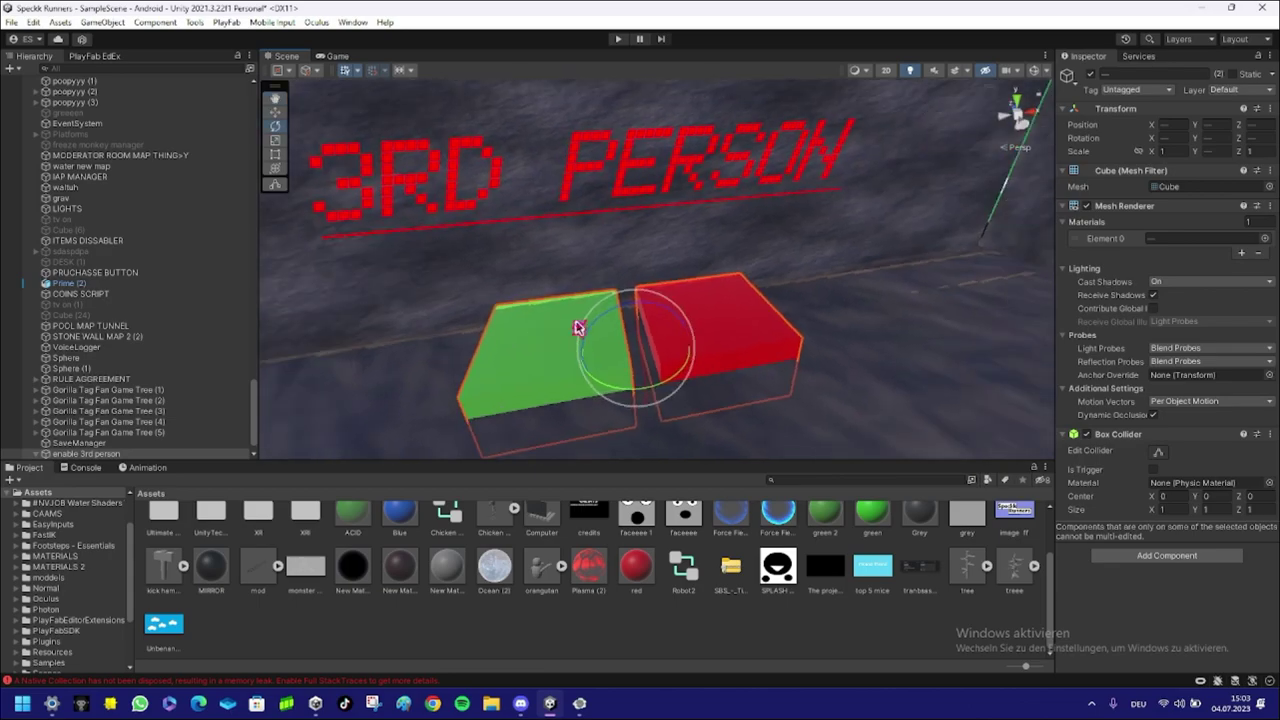
Step: In Discord, open the #enable-and-disable channel and download Disable.cs
click(518, 703)
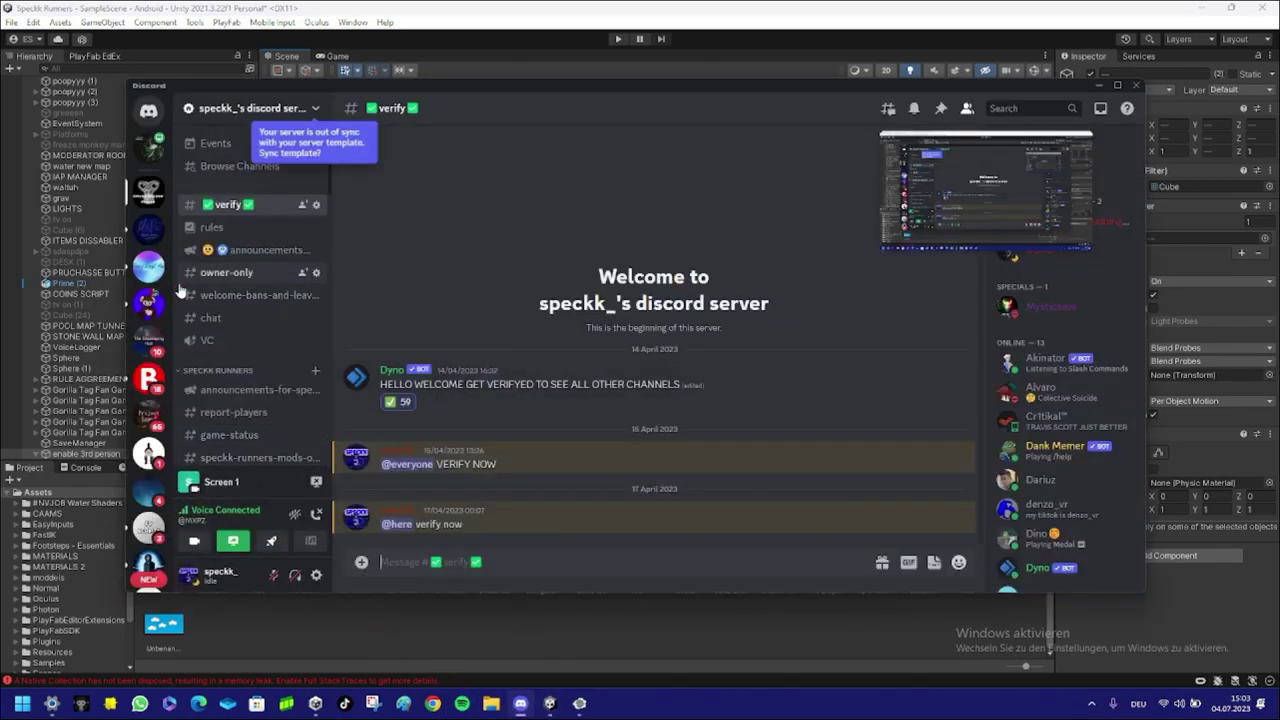
scroll(180, 290, down, 5)
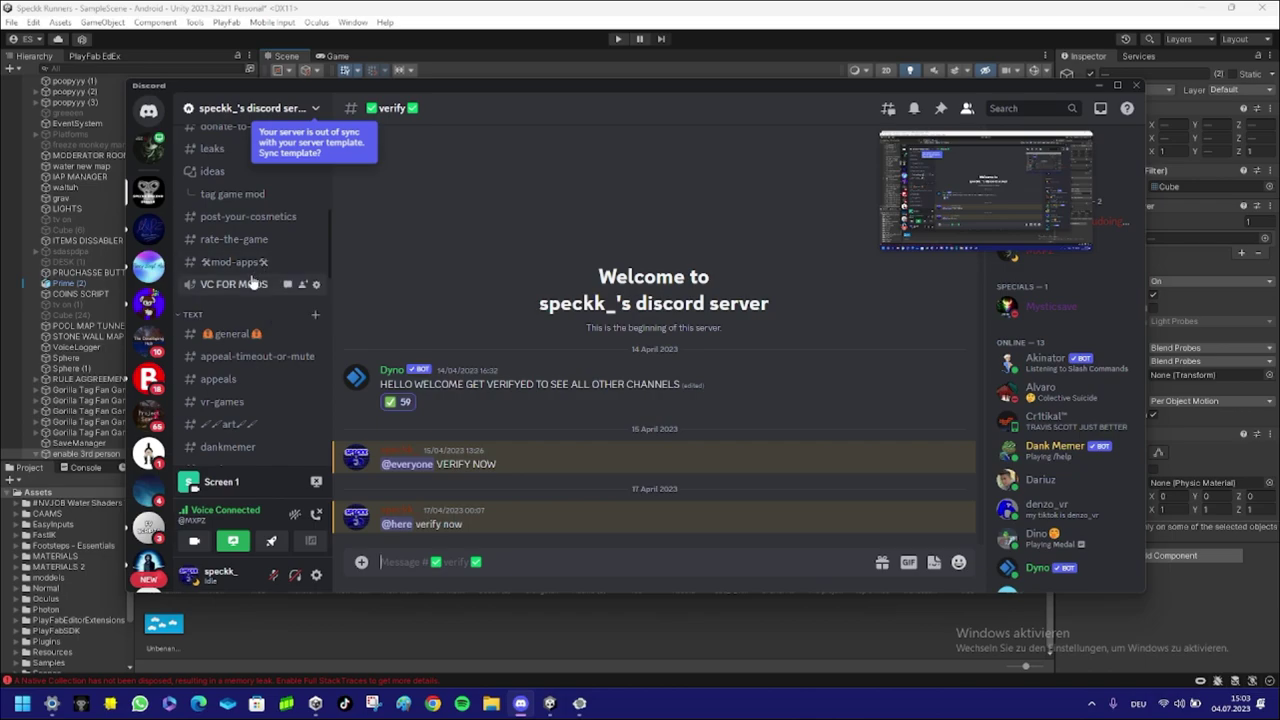
scroll(255, 284, down, 5)
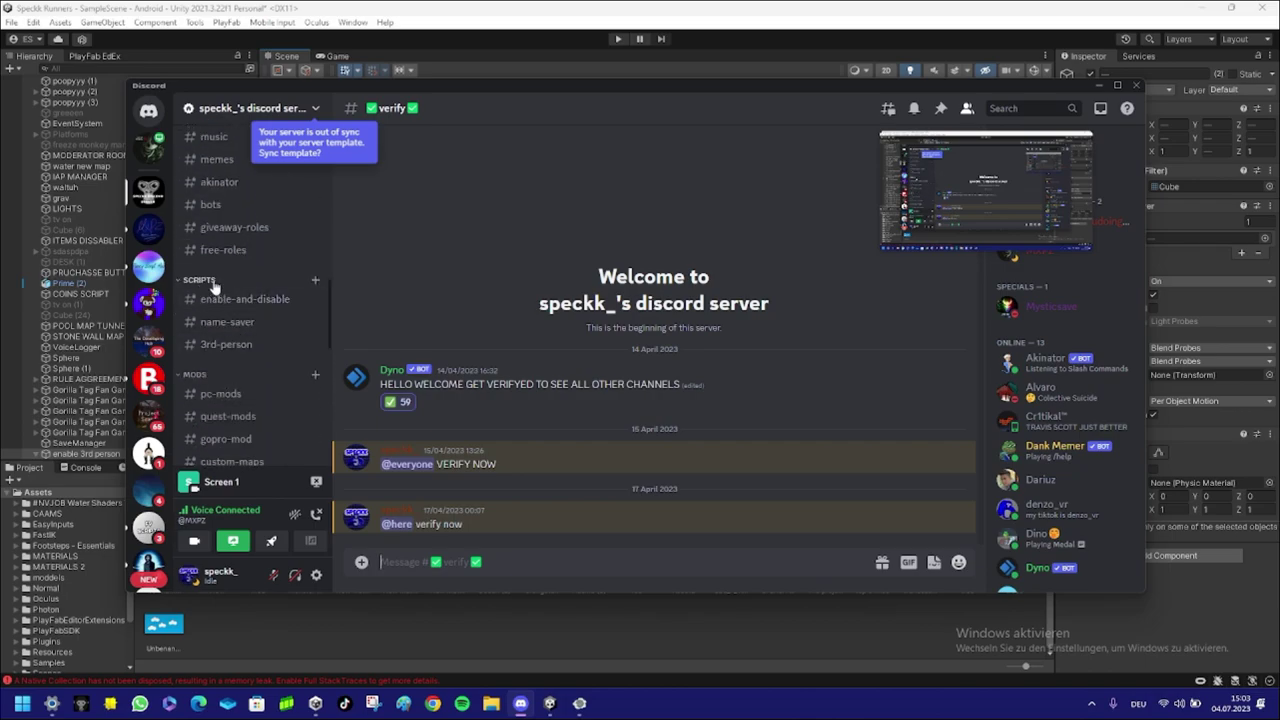
click(245, 299)
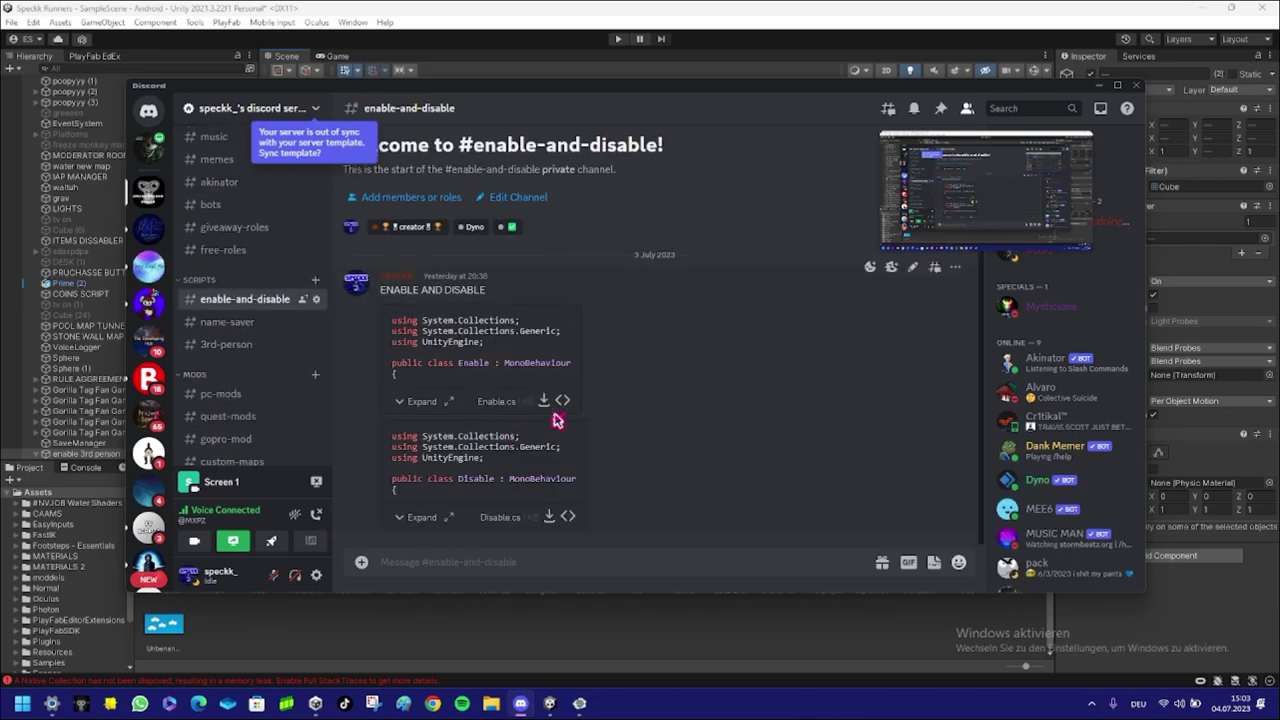
click(549, 516)
Step: Import LeaderBoard.cs from Downloads into the Assets/Scripts folder
click(686, 617)
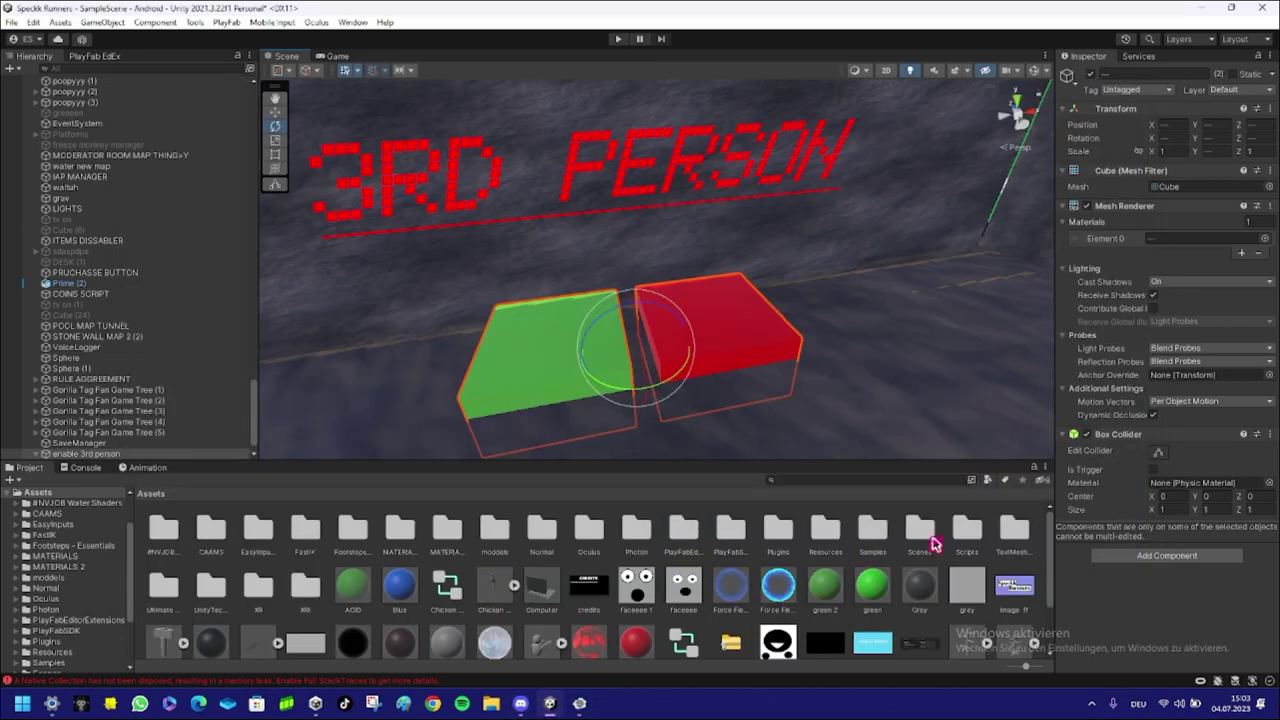
double_click(966, 532)
right_click(686, 649)
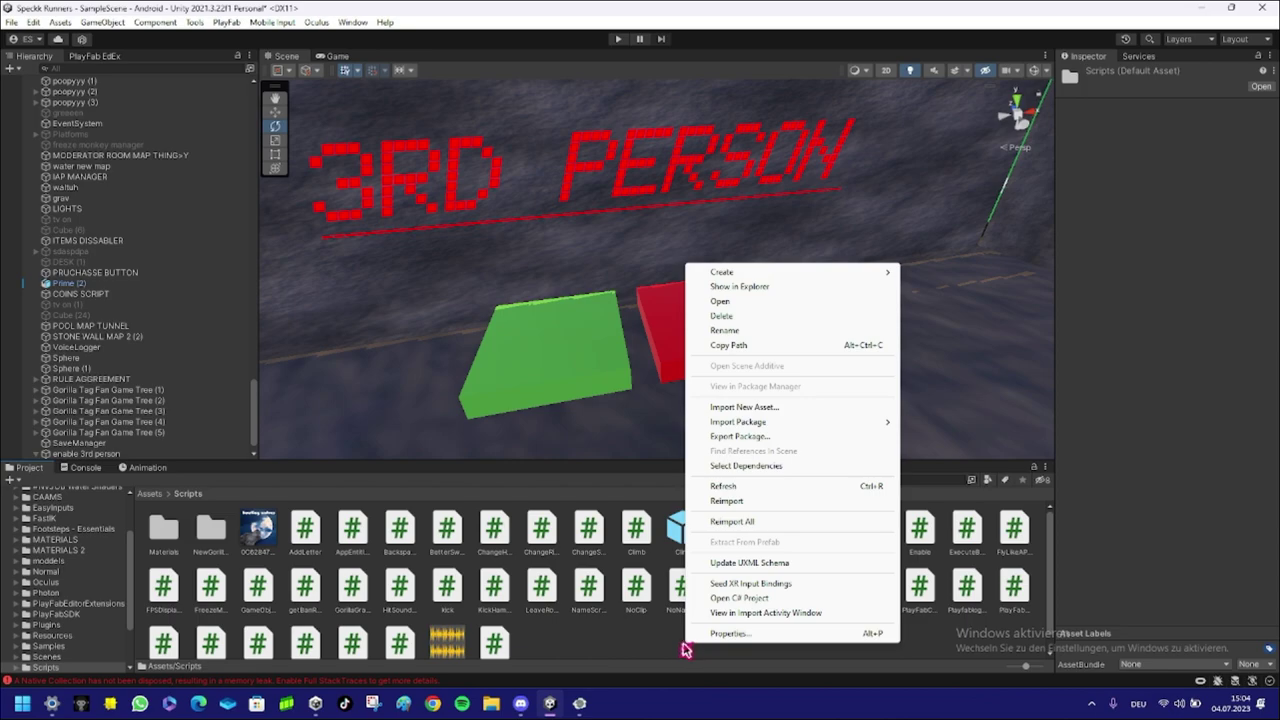
click(745, 407)
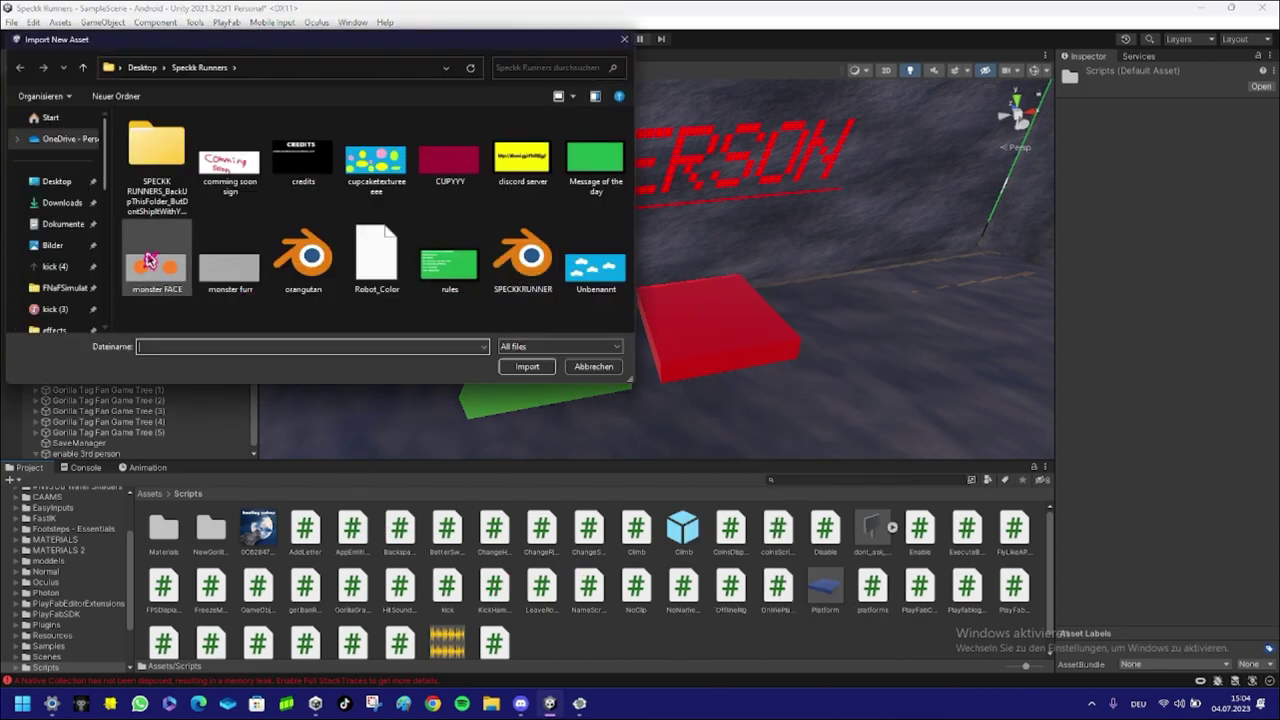
click(62, 203)
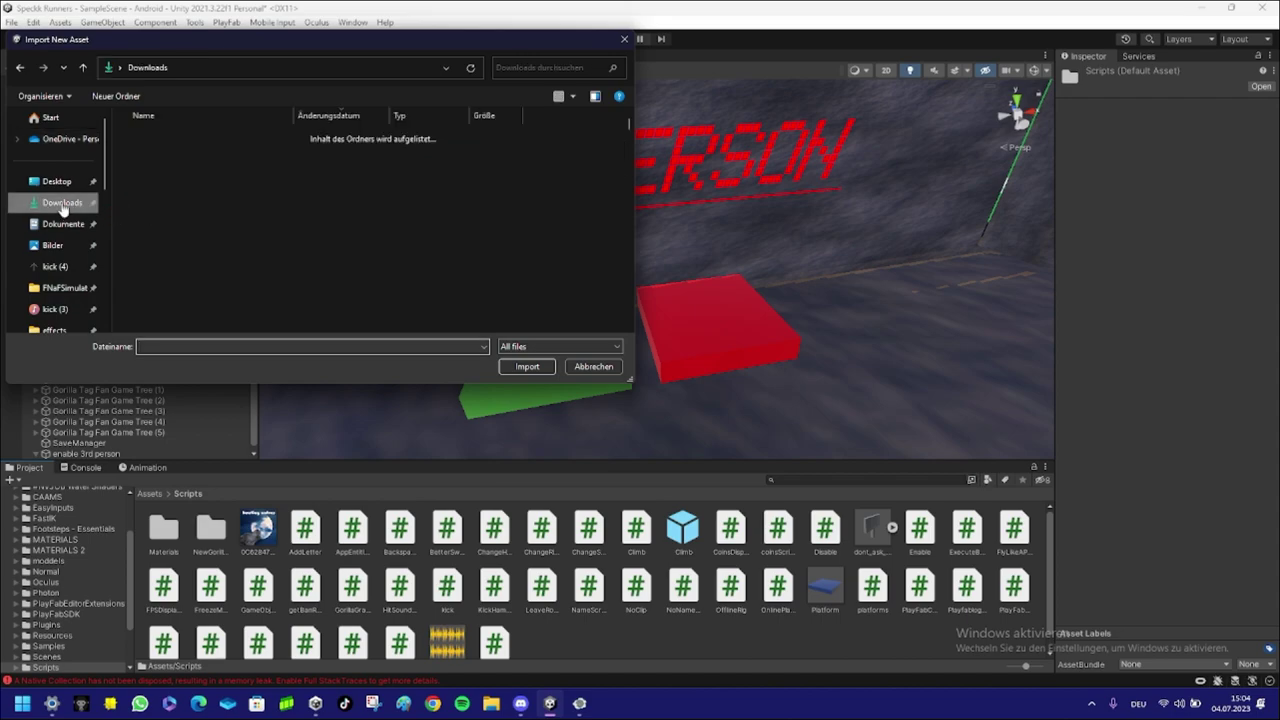
click(165, 196)
click(165, 180)
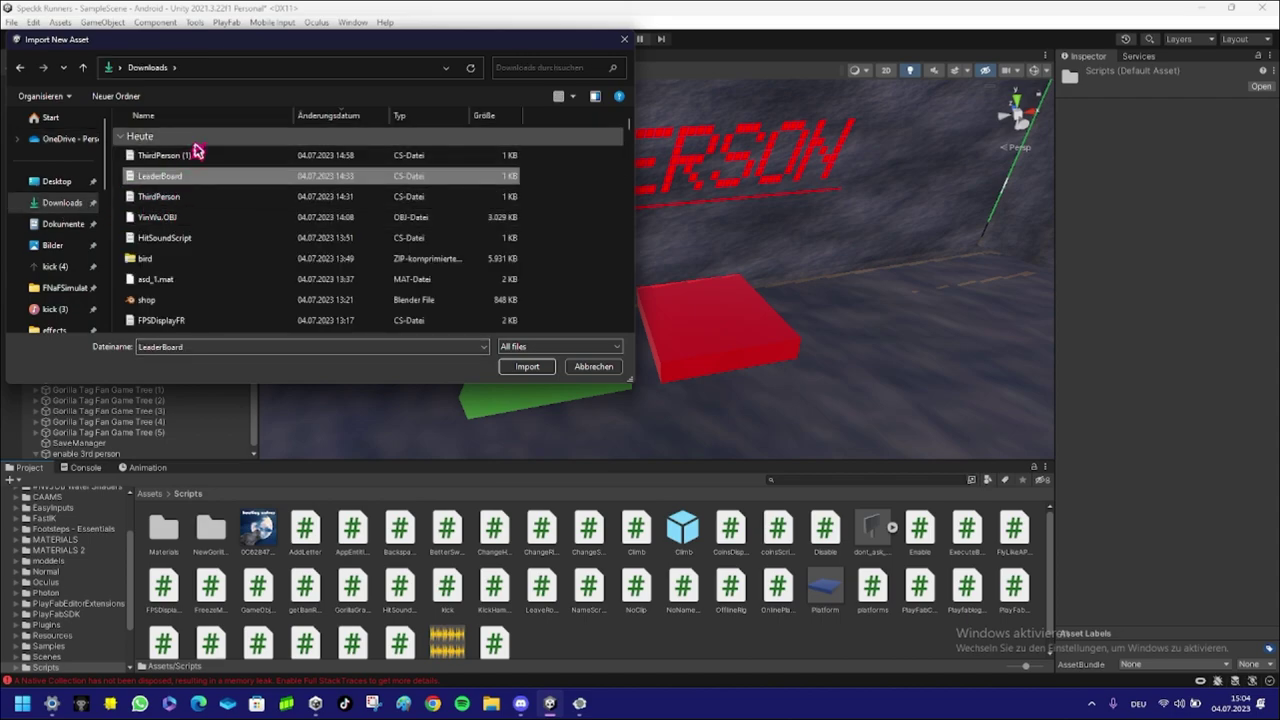
click(528, 367)
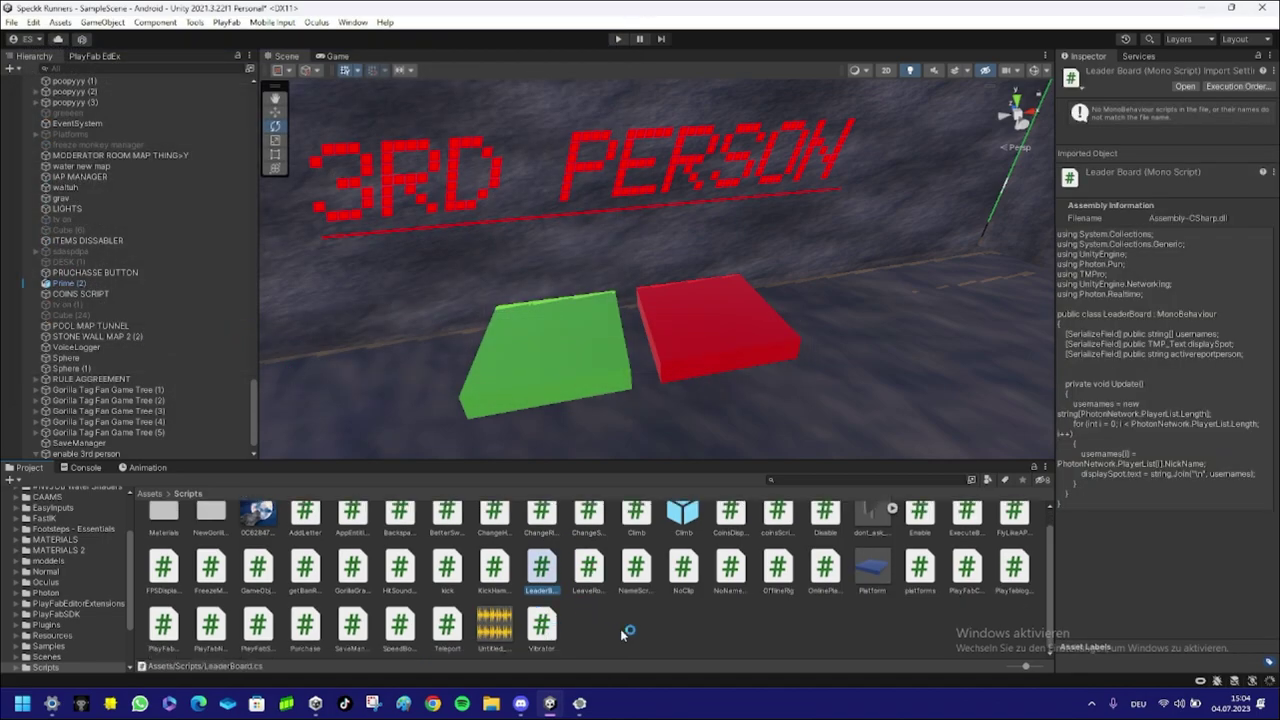
Step: Return to the Assets root folder and select the green enable 3rd person block
alt+drag(647, 333, 602, 340)
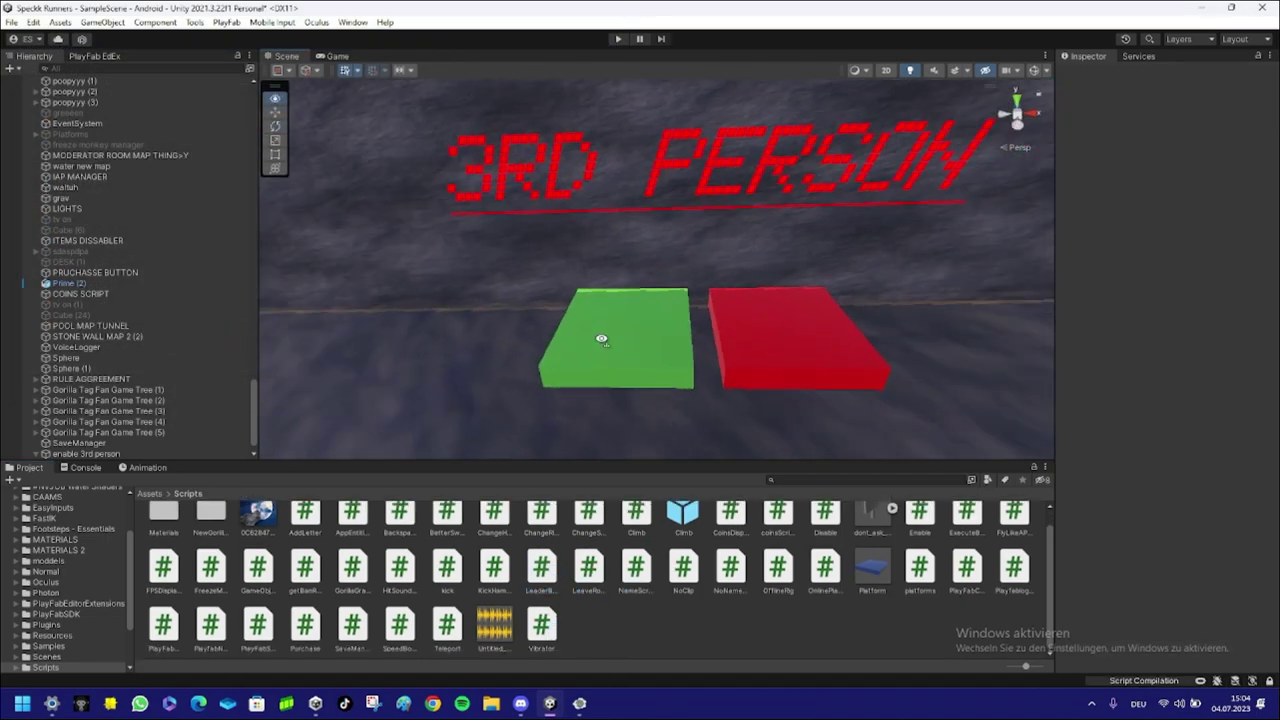
click(145, 494)
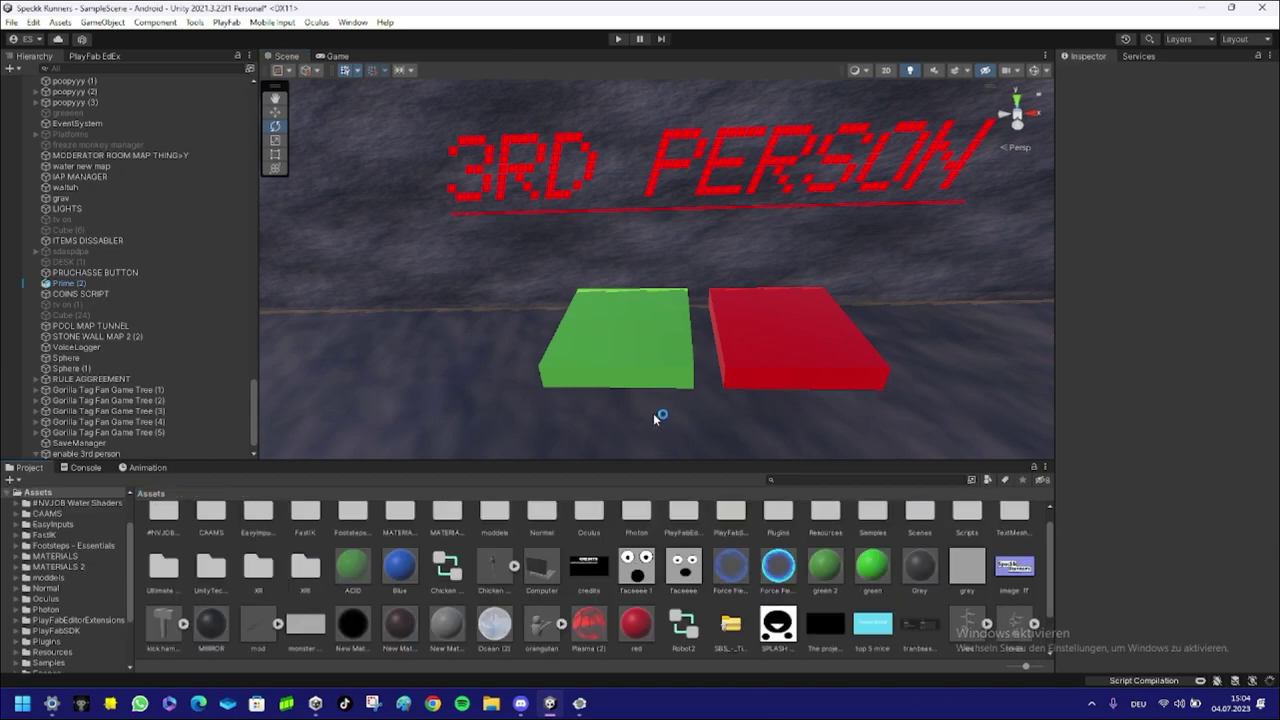
click(637, 364)
click(792, 334)
click(634, 340)
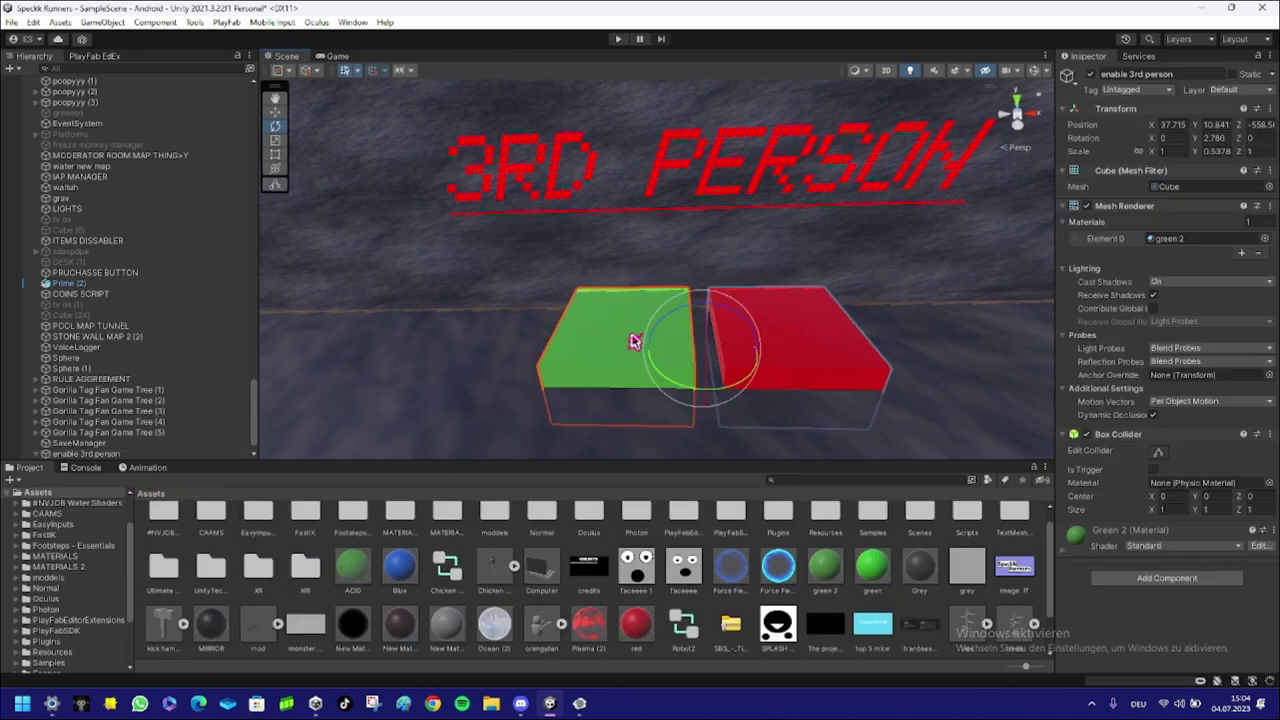
shift+click(840, 348)
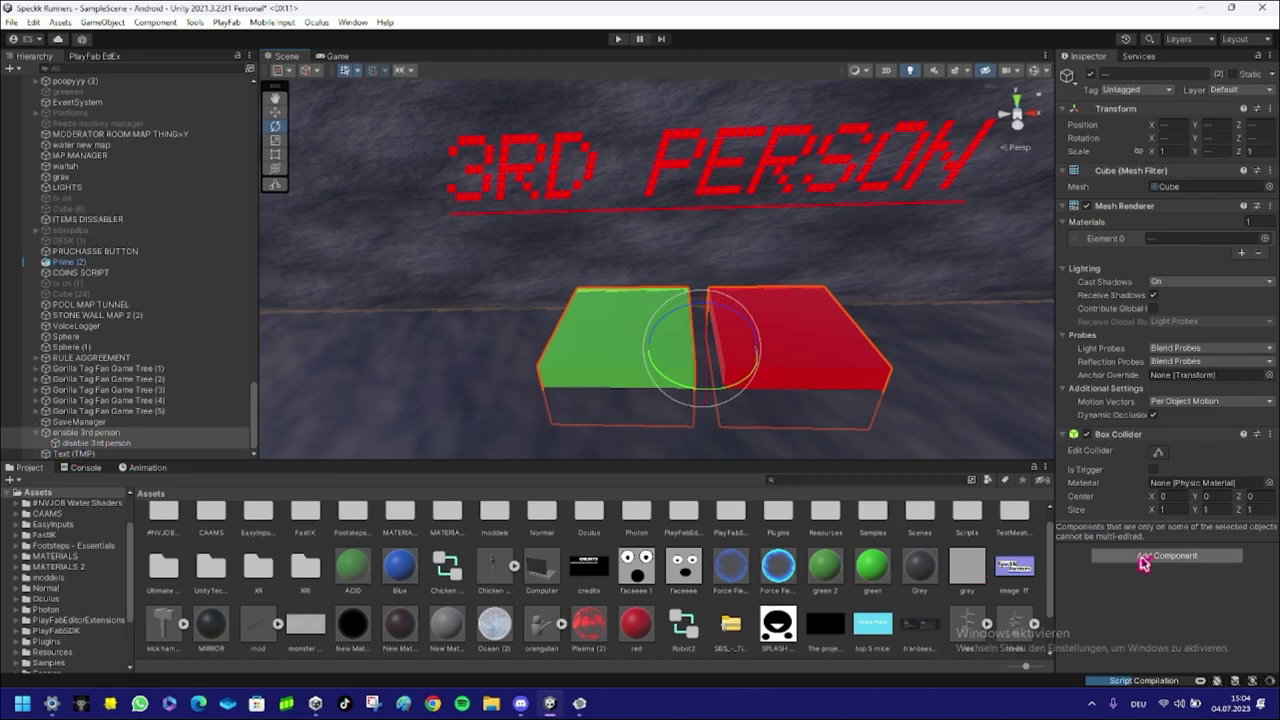
click(628, 356)
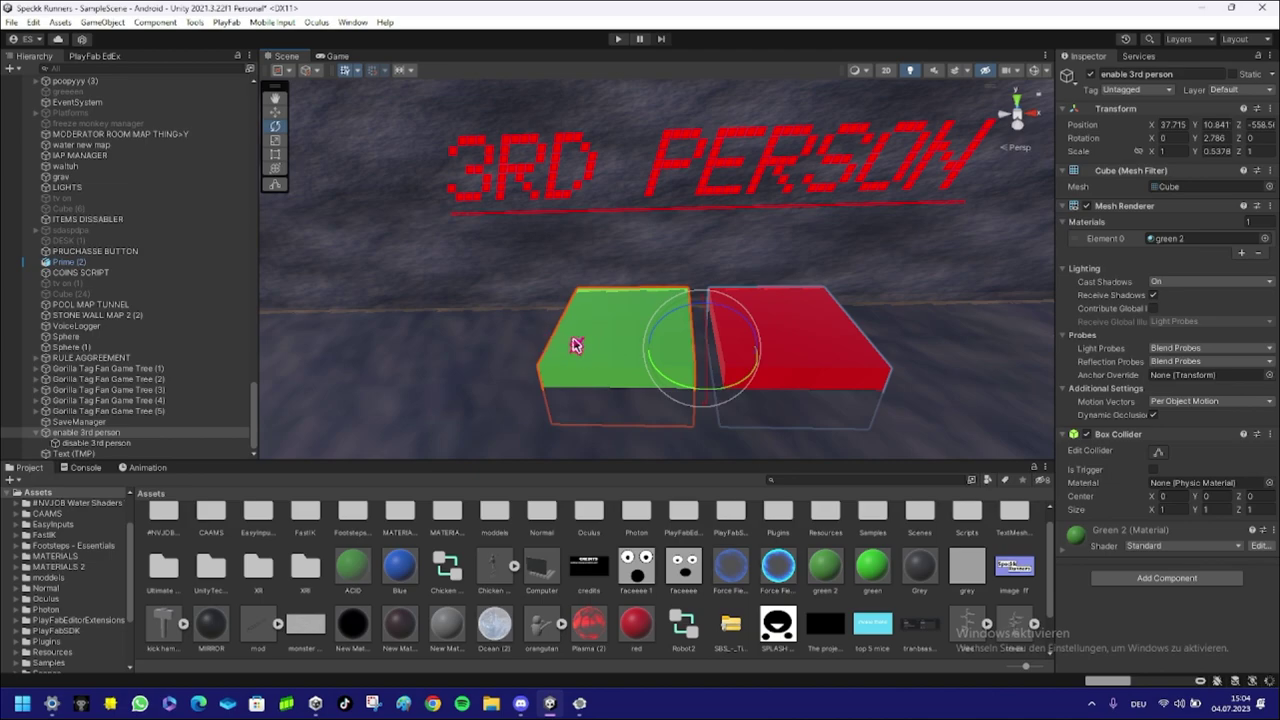
Step: Let the script assemblies finish reloading after briefly checking Add Component
click(1162, 577)
click(1200, 628)
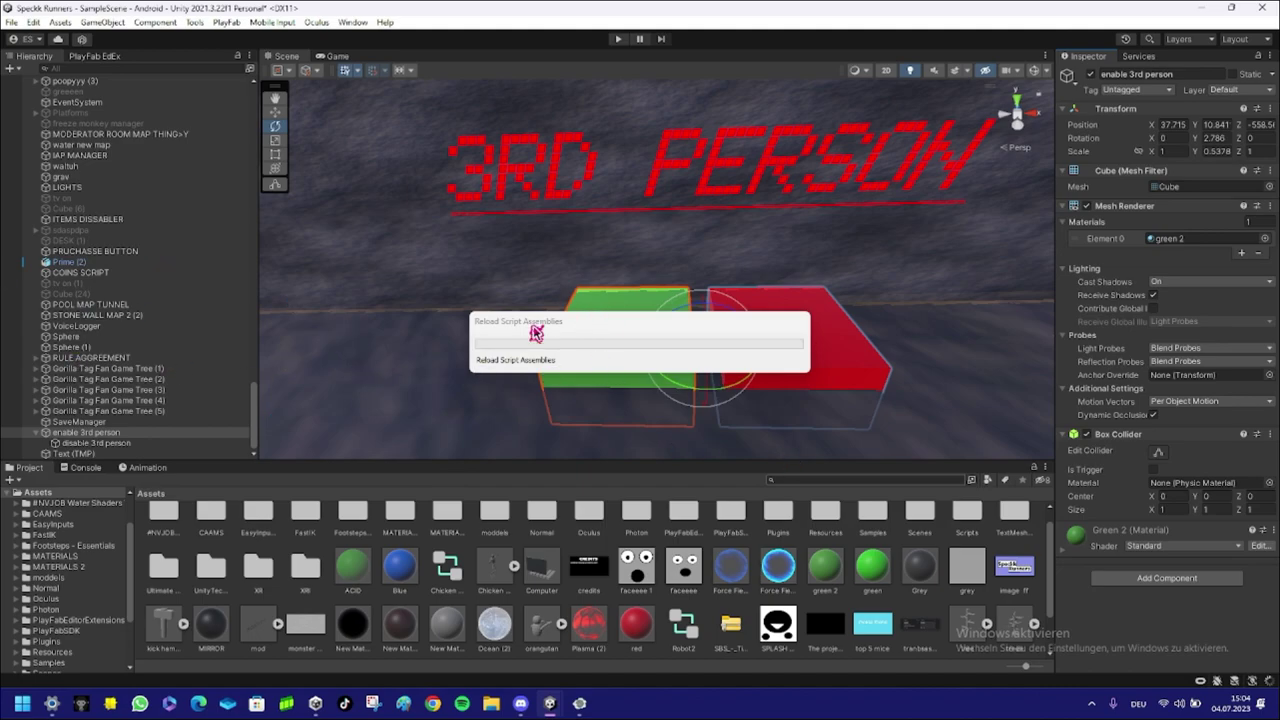
drag(545, 328, 564, 416)
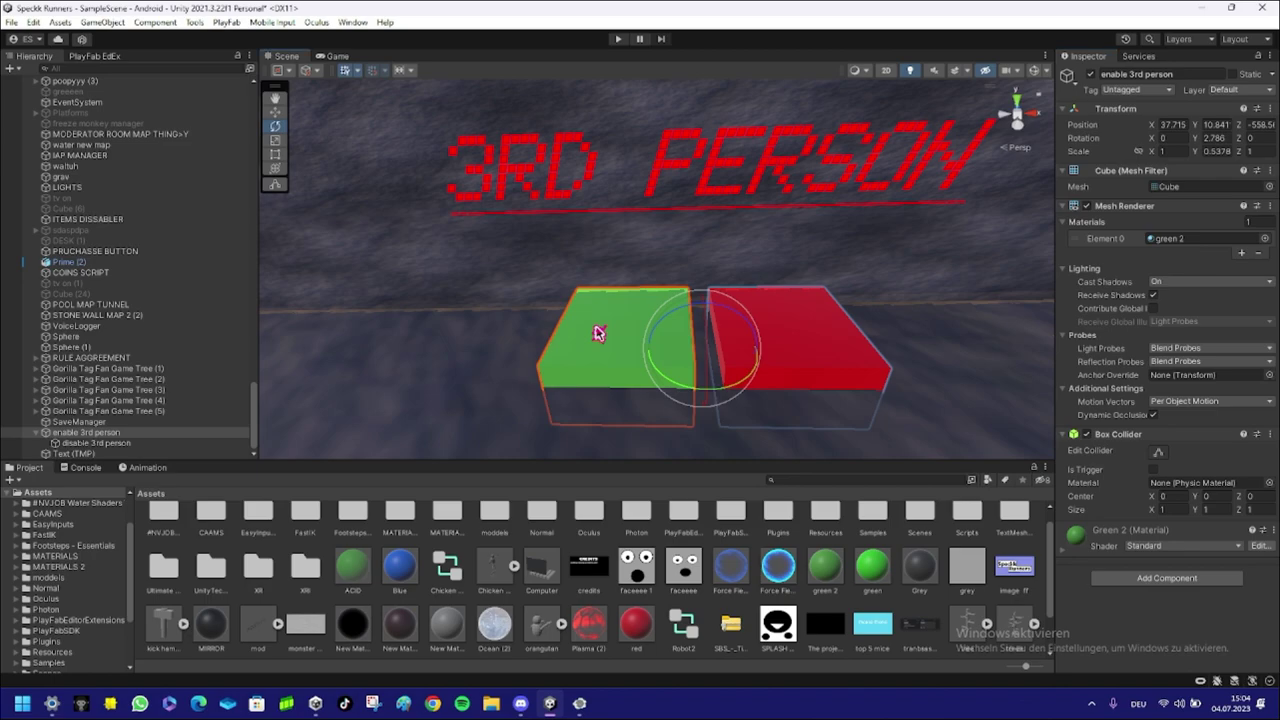
Step: Add the Enable script from the Scripts folder to the green enable 3rd person block
double_click(967, 528)
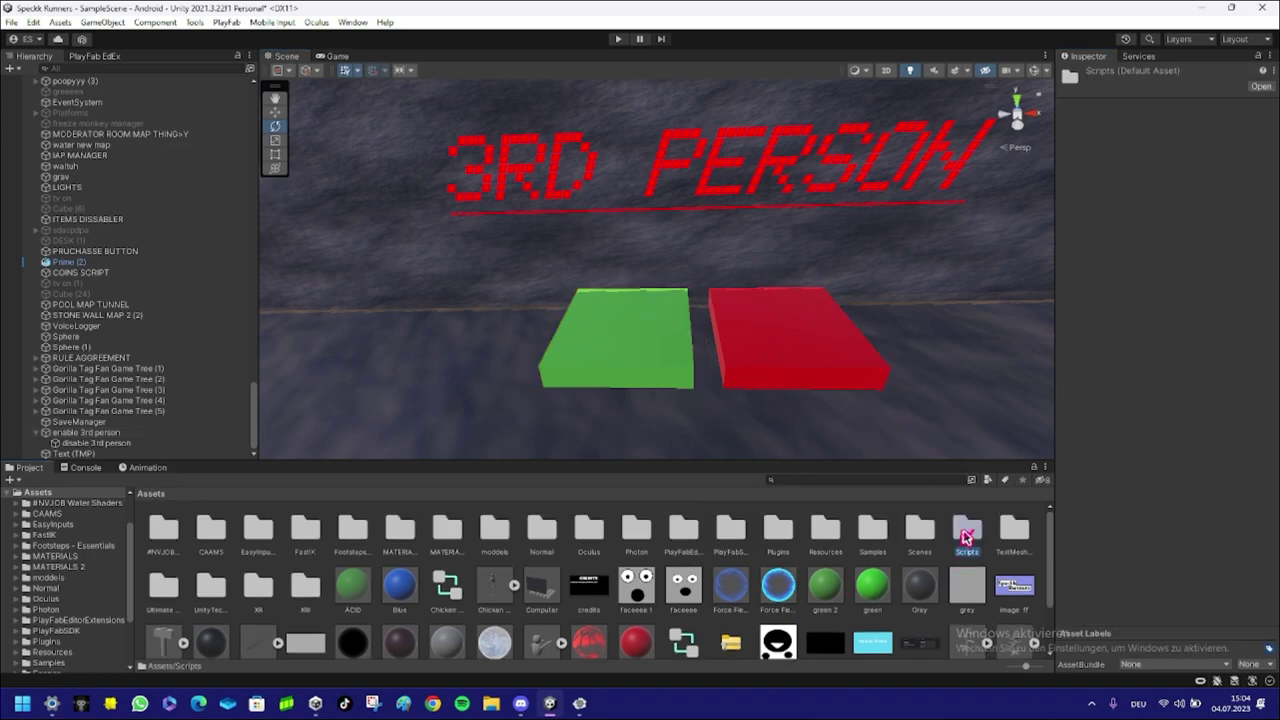
click(620, 339)
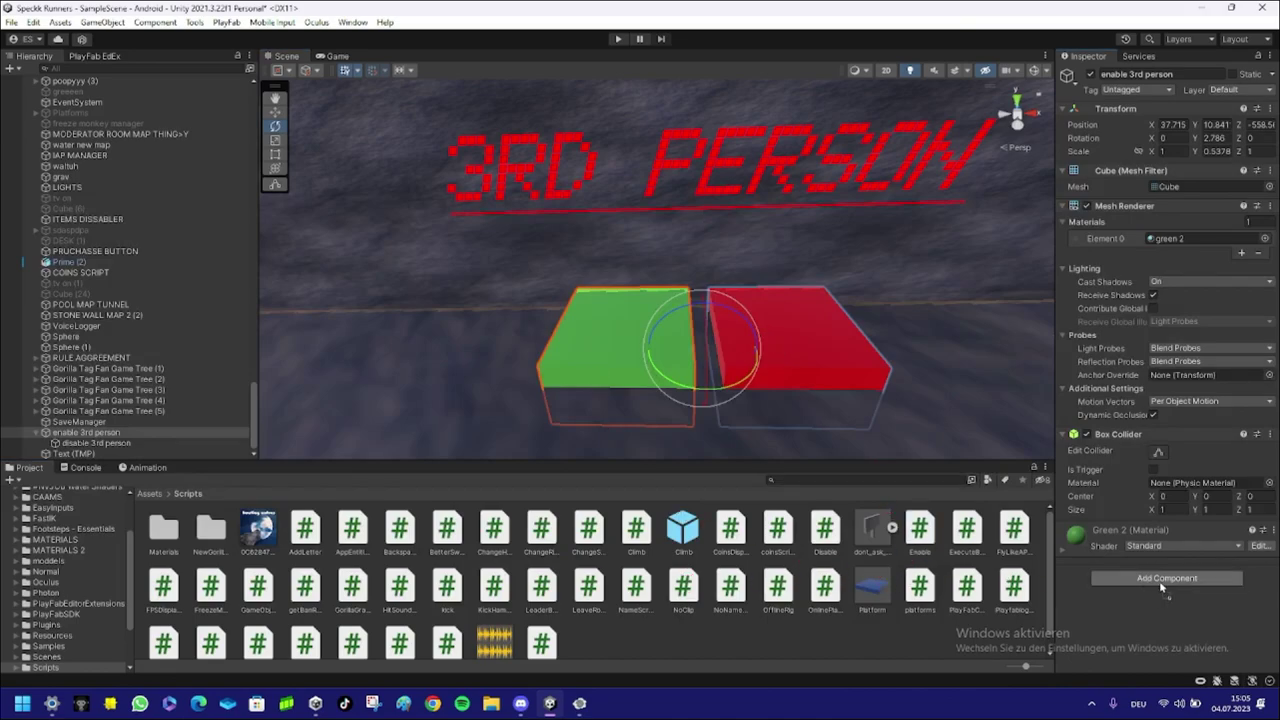
drag(1171, 587, 1162, 581)
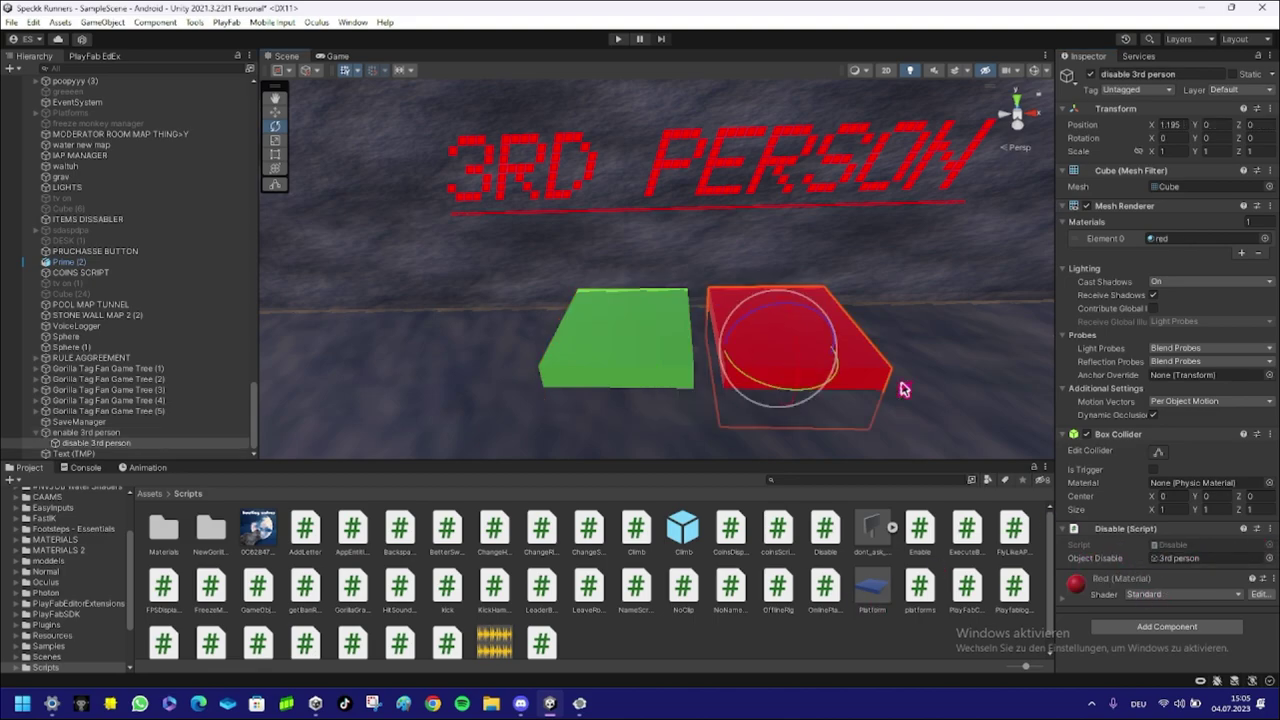
Step: Remove the red block's Disable script component and attach the Disable script to it again
click(1273, 536)
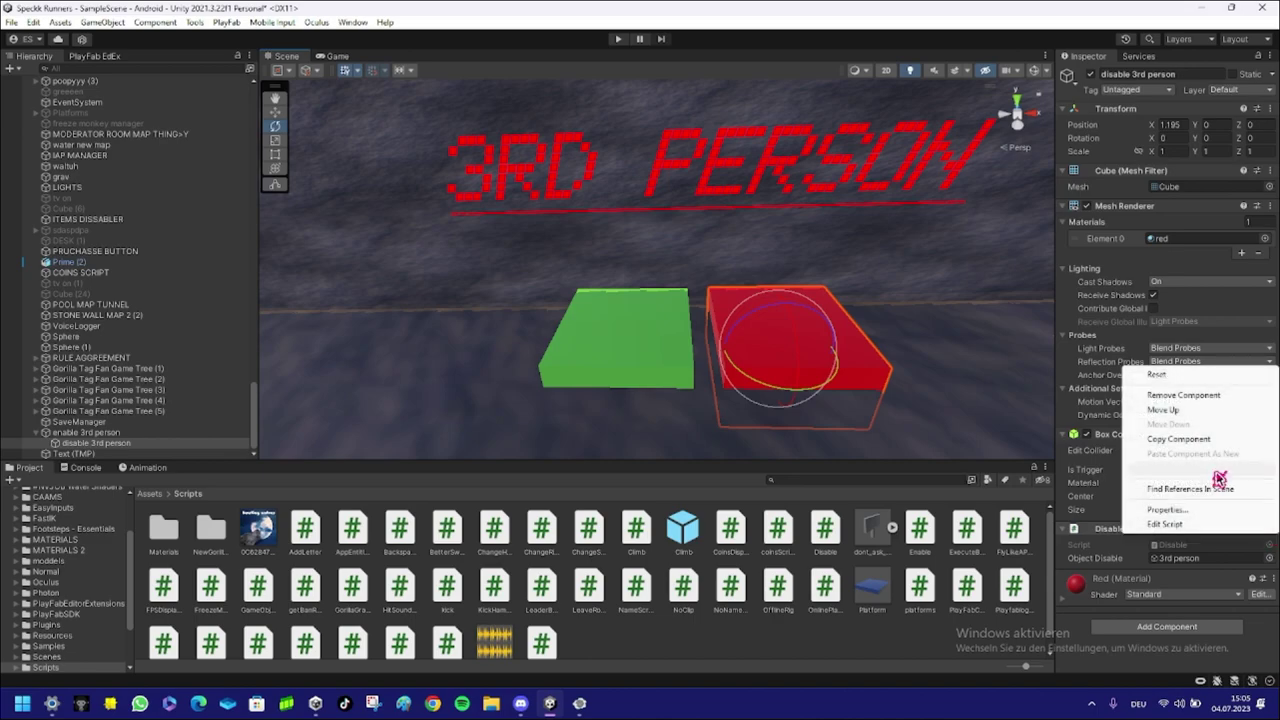
click(1155, 393)
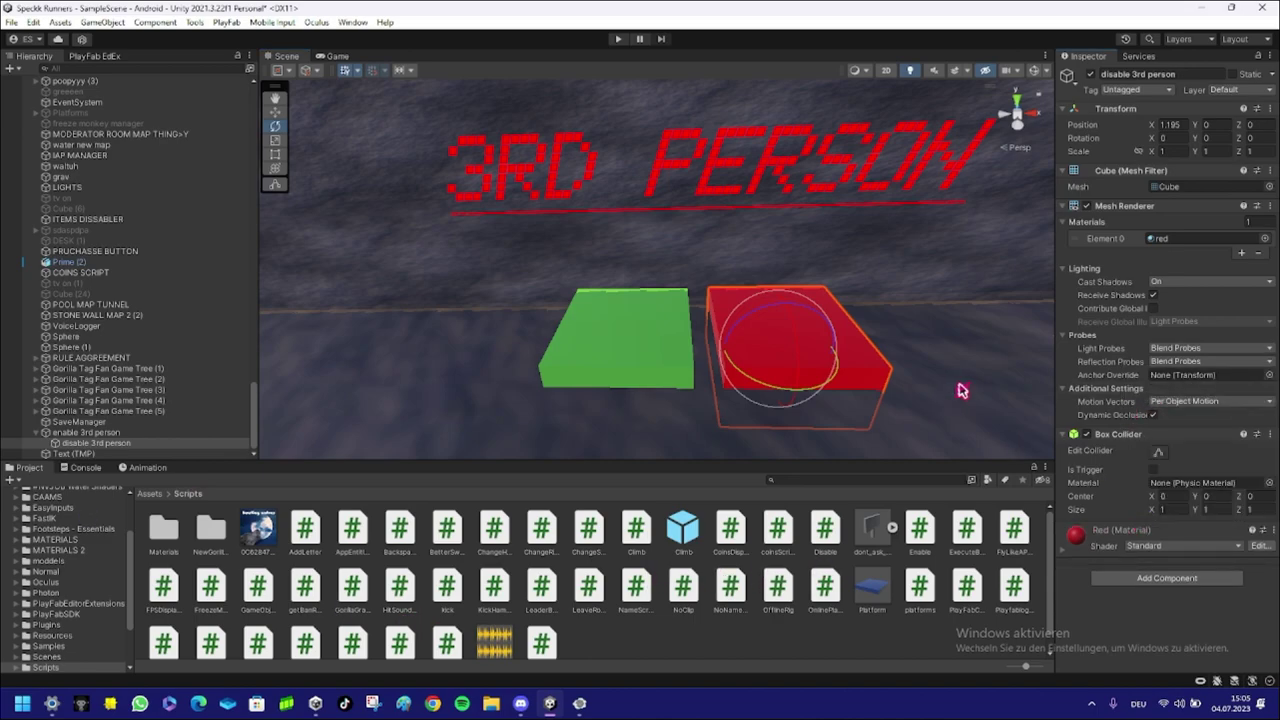
drag(826, 541, 808, 534)
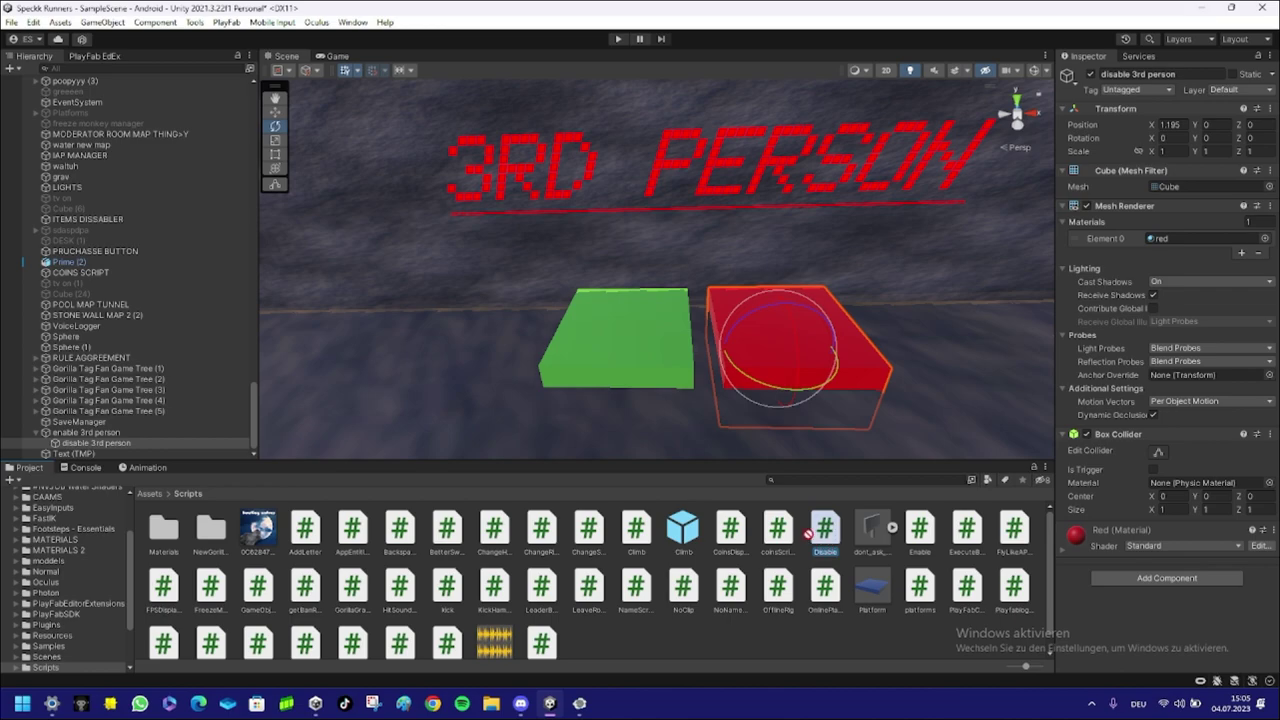
drag(982, 604, 1152, 585)
Step: Assign Camera3rd person as the Object Enable target of the green block's Enable script
click(616, 338)
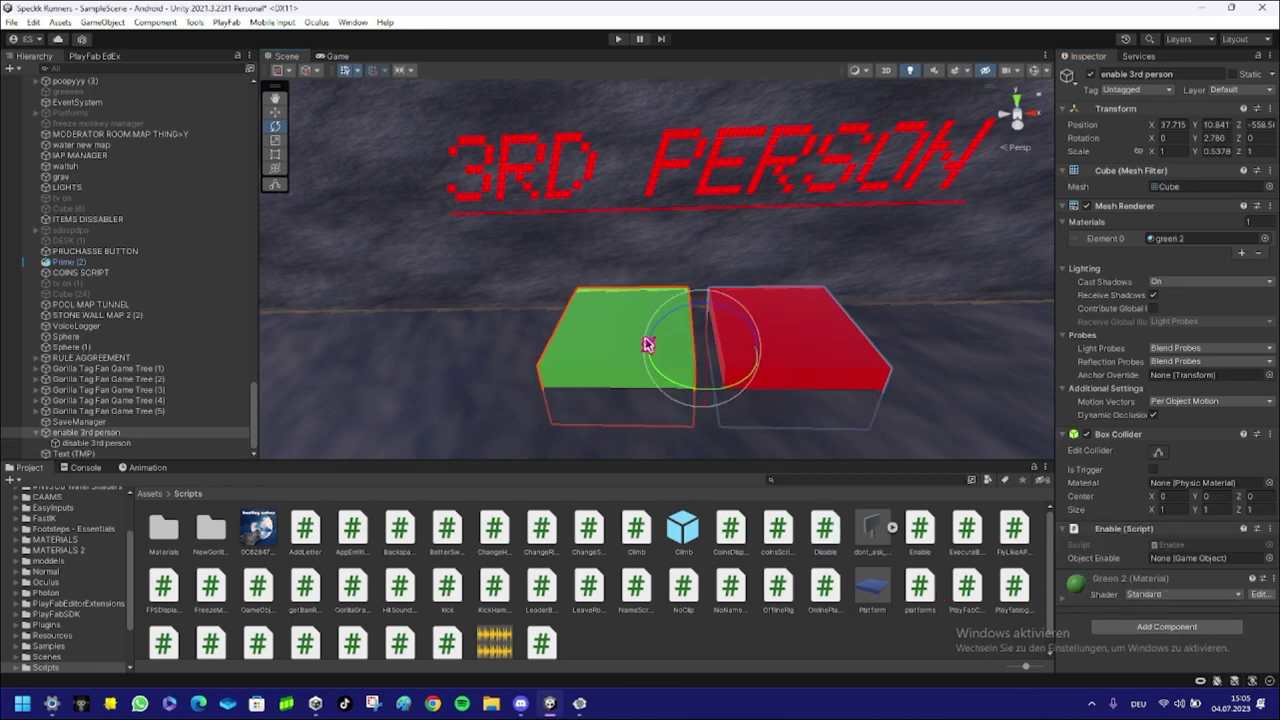
shift+click(825, 345)
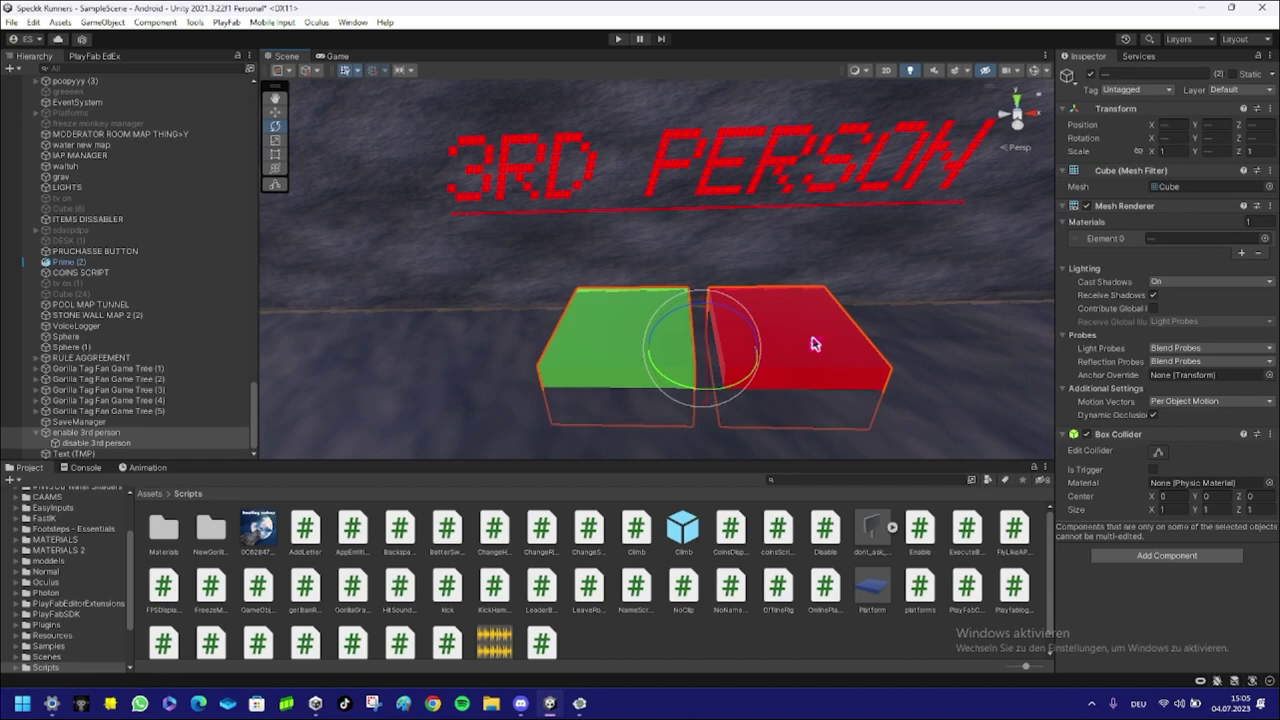
click(812, 343)
click(600, 331)
scroll(80, 190, up, 5)
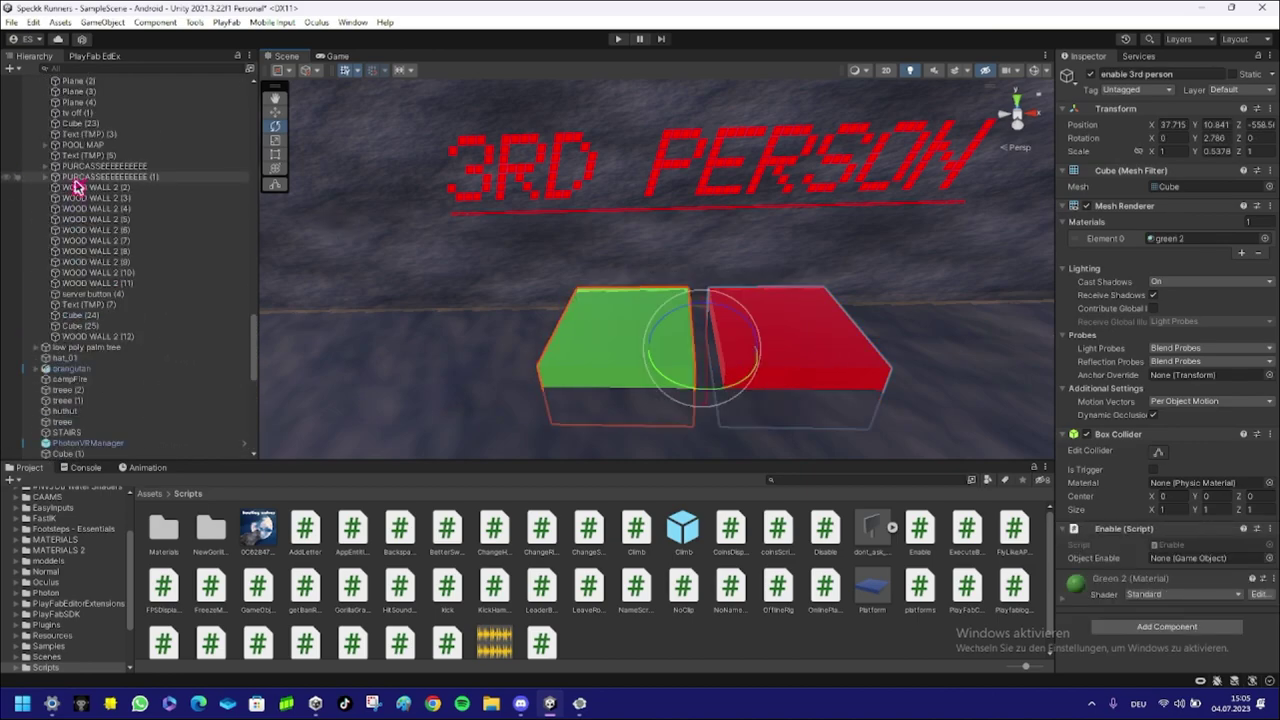
drag(251, 337, 243, 94)
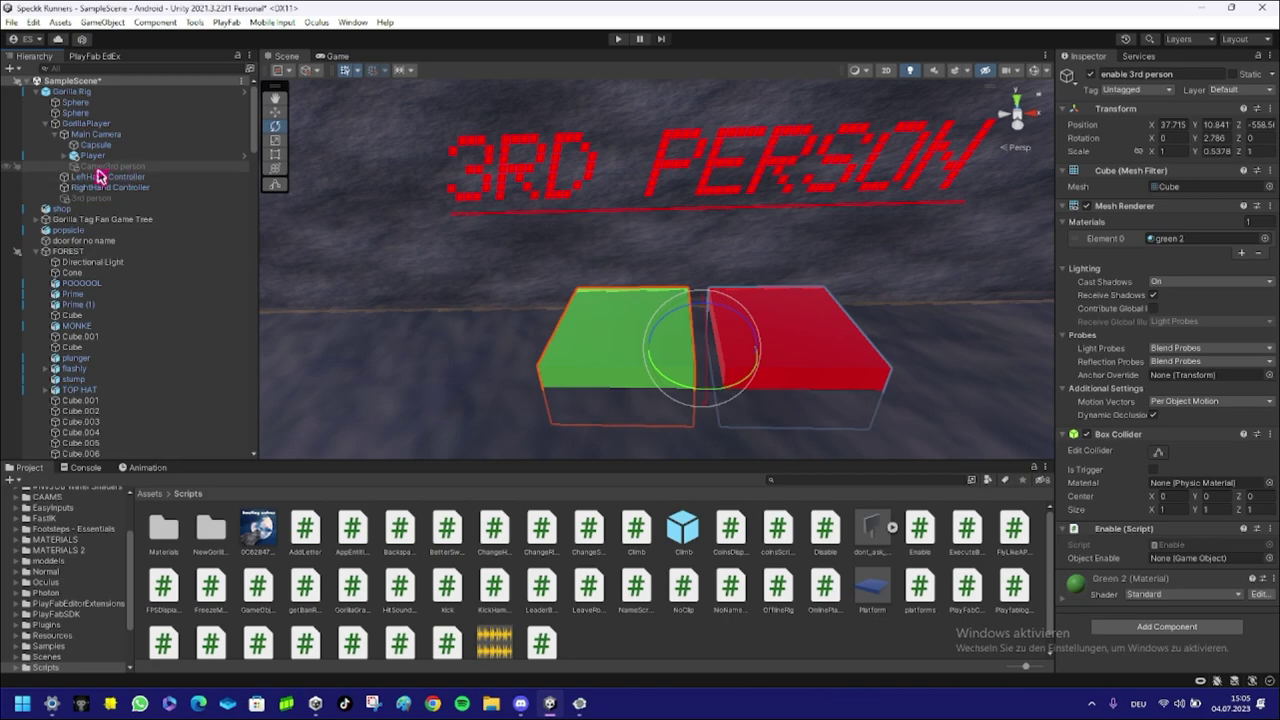
click(101, 168)
drag(104, 177, 586, 386)
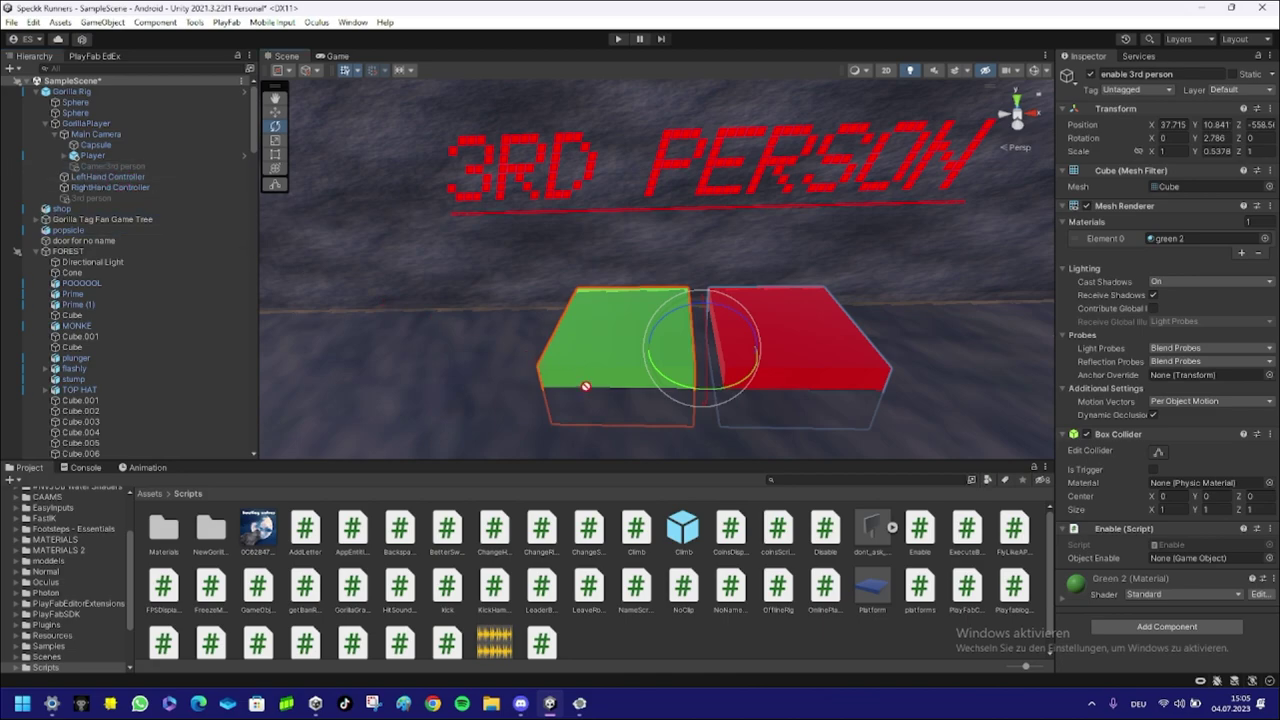
drag(1137, 543, 1170, 557)
Step: Drag a scene object from the Hierarchy into the red block's Object Disable field
click(838, 350)
scroll(62, 145, up, 5)
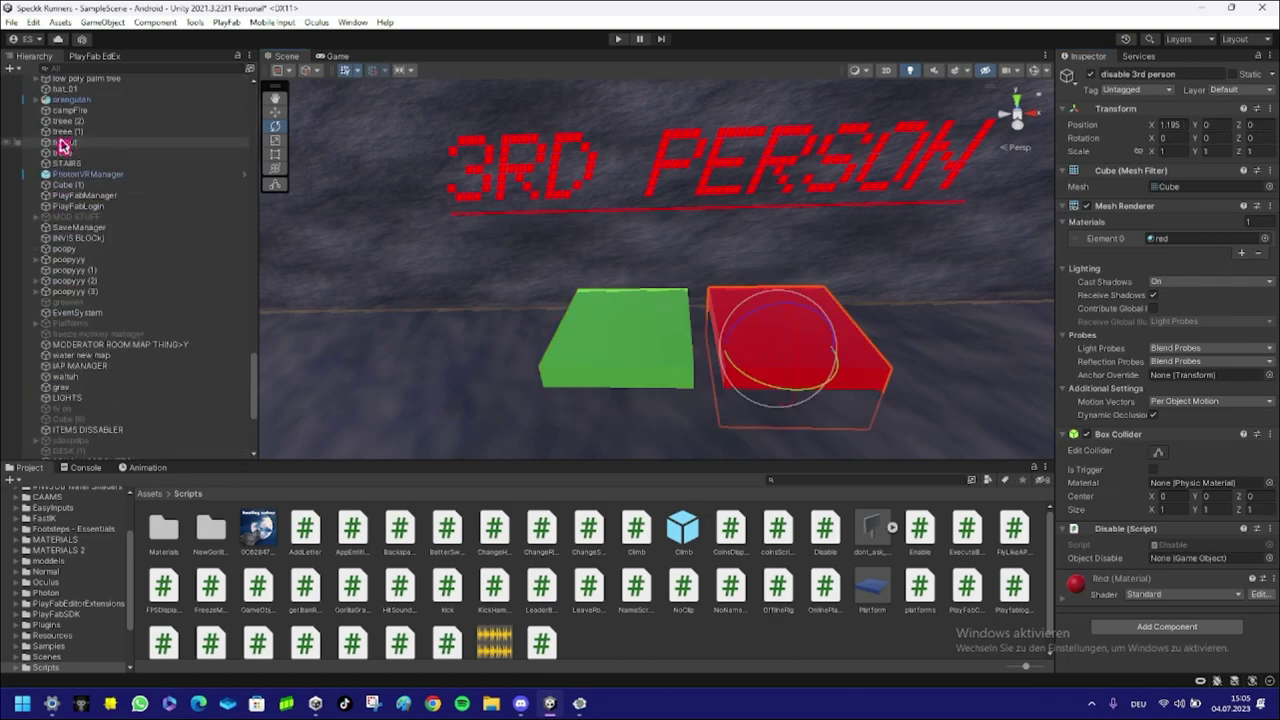
scroll(62, 145, up, 10)
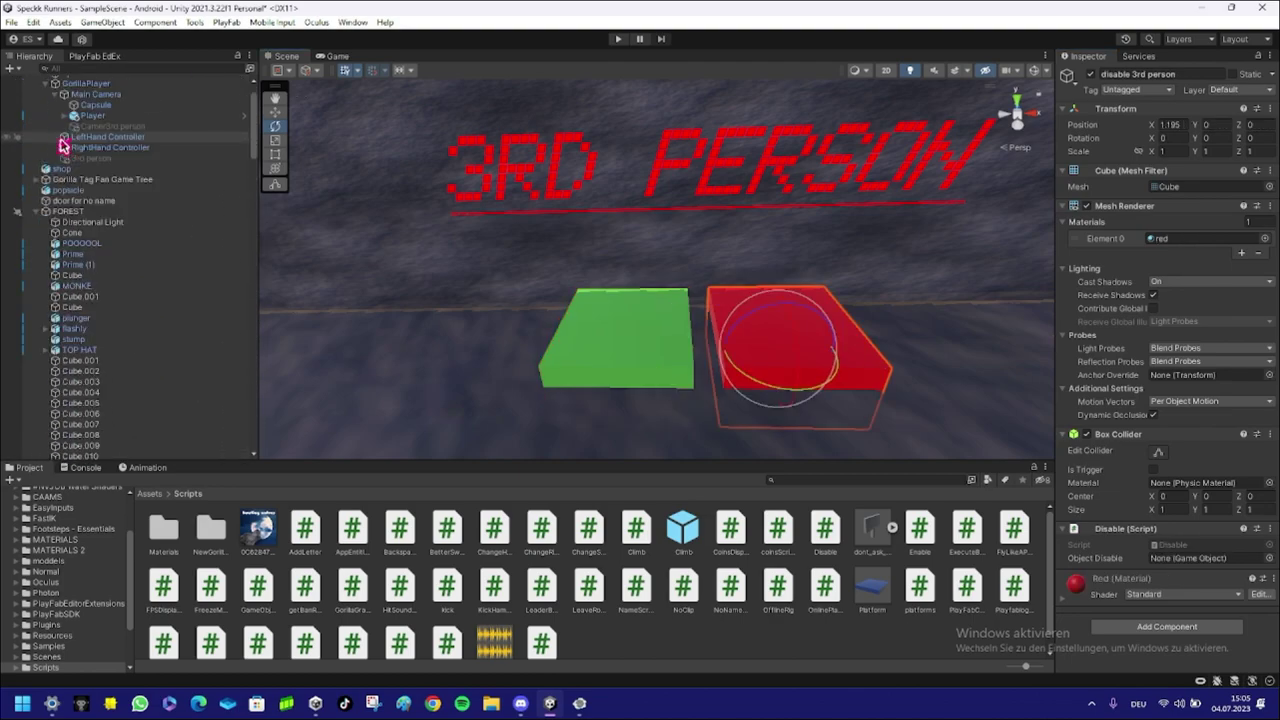
drag(71, 159, 1180, 564)
key(alt+Tab)
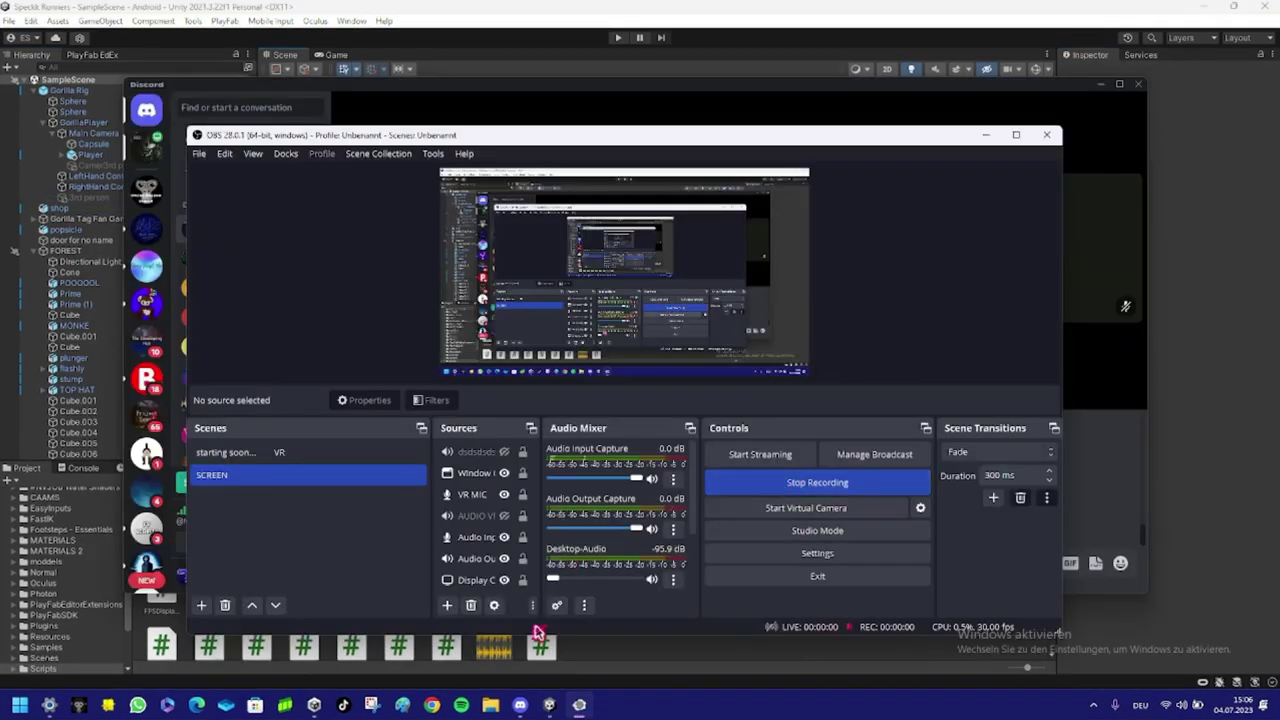
Step: Tick Is Trigger on the Box Collider of both green and red blocks together, then deselect them
click(549, 705)
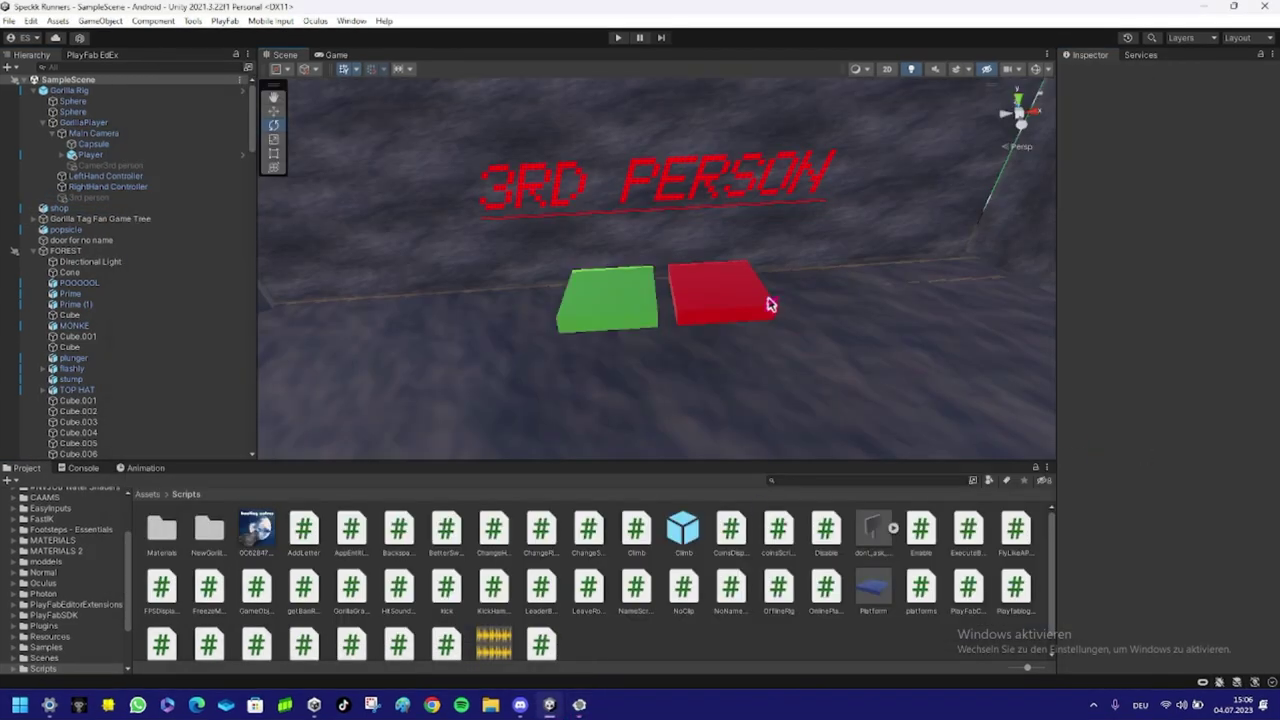
scroll(770, 304, up, 3)
click(586, 334)
shift+click(843, 354)
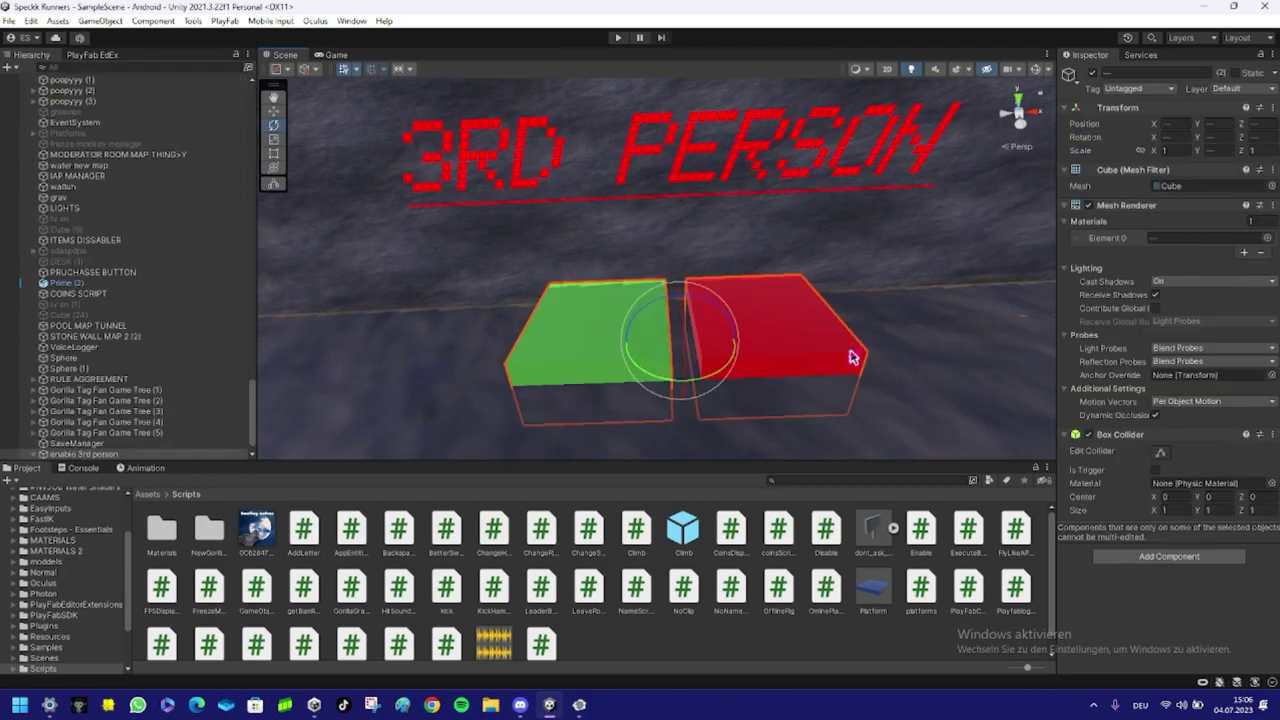
click(1156, 471)
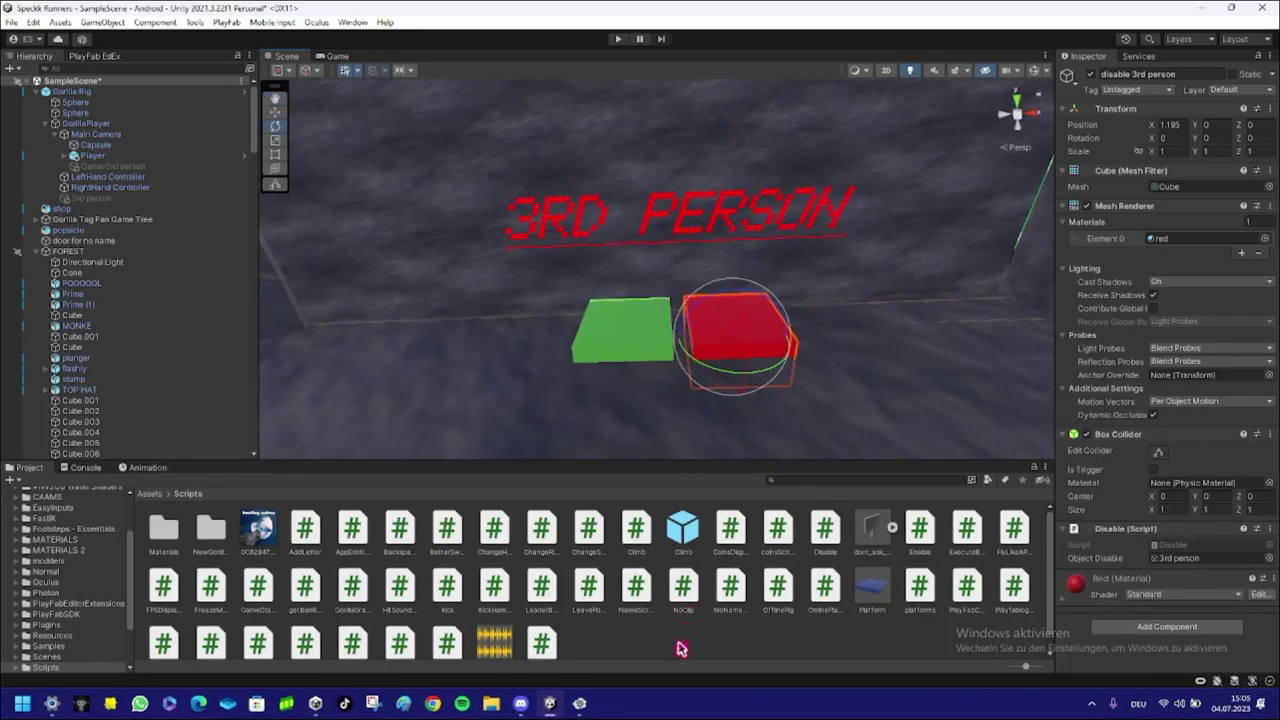
click(674, 206)
mouse_move(674, 206)
right_down()
mouse_move(670, 180)
mouse_move(714, 189)
mouse_move(651, 203)
mouse_move(692, 212)
right_up()
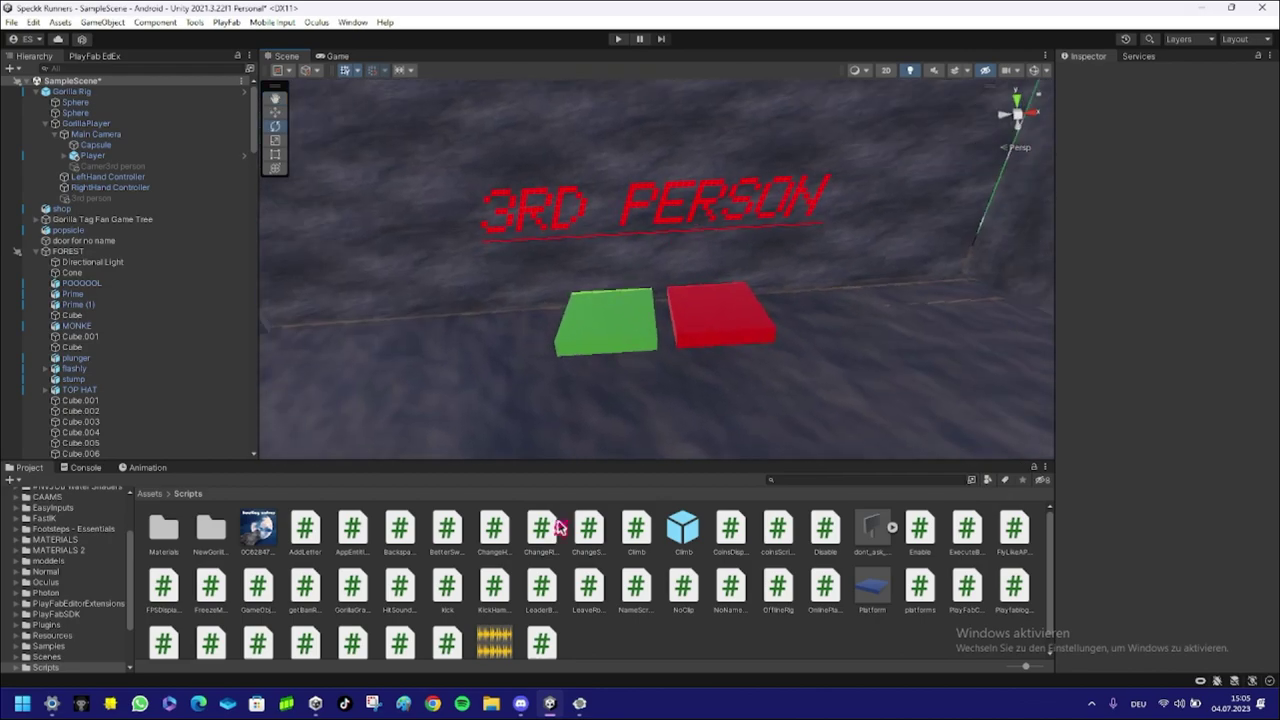